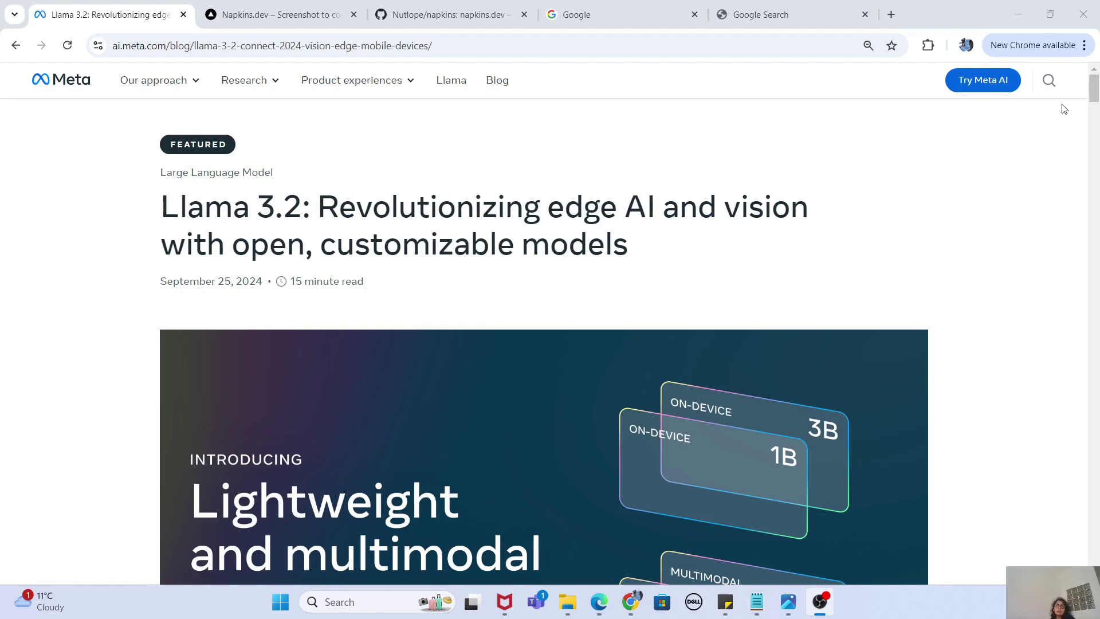
# Step: Read the Llama 3.2 announcement down to the paragraph on download sources and partner platforms, highlighting the download sites and Google Cloud, Groq and IBM
pyautogui.moveTo(1089, 97); pyautogui.dragTo(1092, 107)
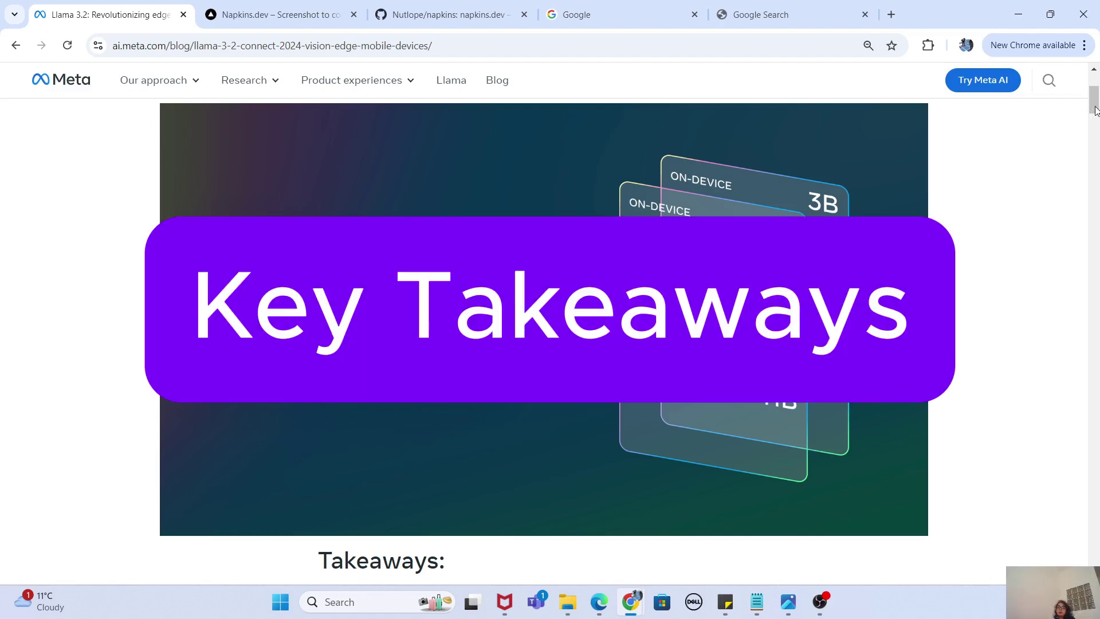
pyautogui.moveTo(1095, 110)
pyautogui.mouseDown()
pyautogui.moveTo(1093, 144)
pyautogui.moveTo(1079, 109)
pyautogui.mouseUp()
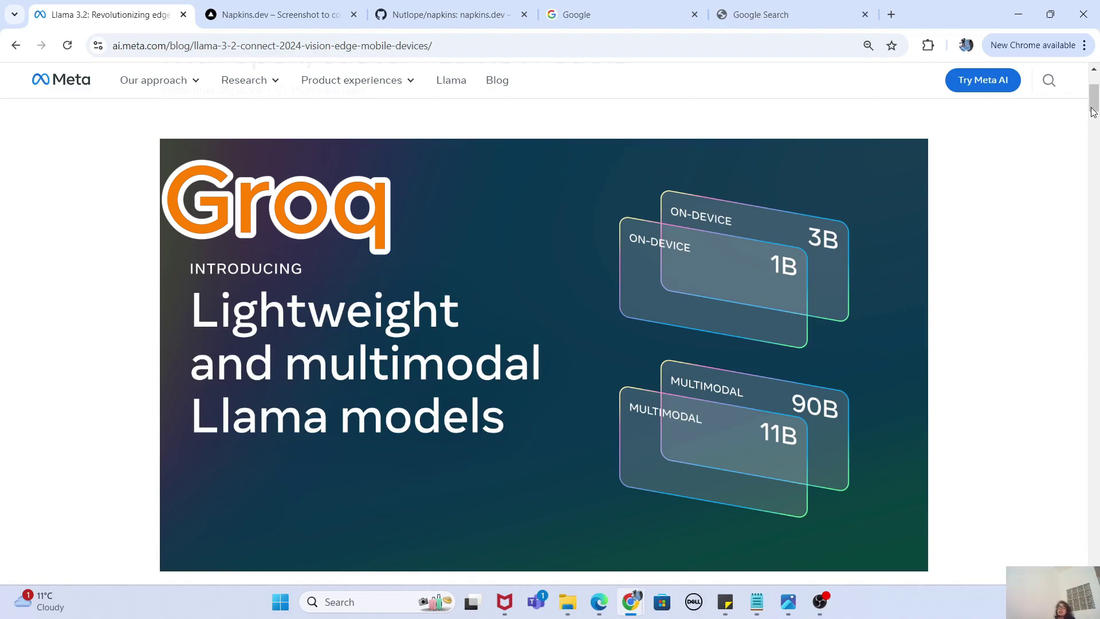
pyautogui.moveTo(1092, 112); pyautogui.dragTo(1092, 175)
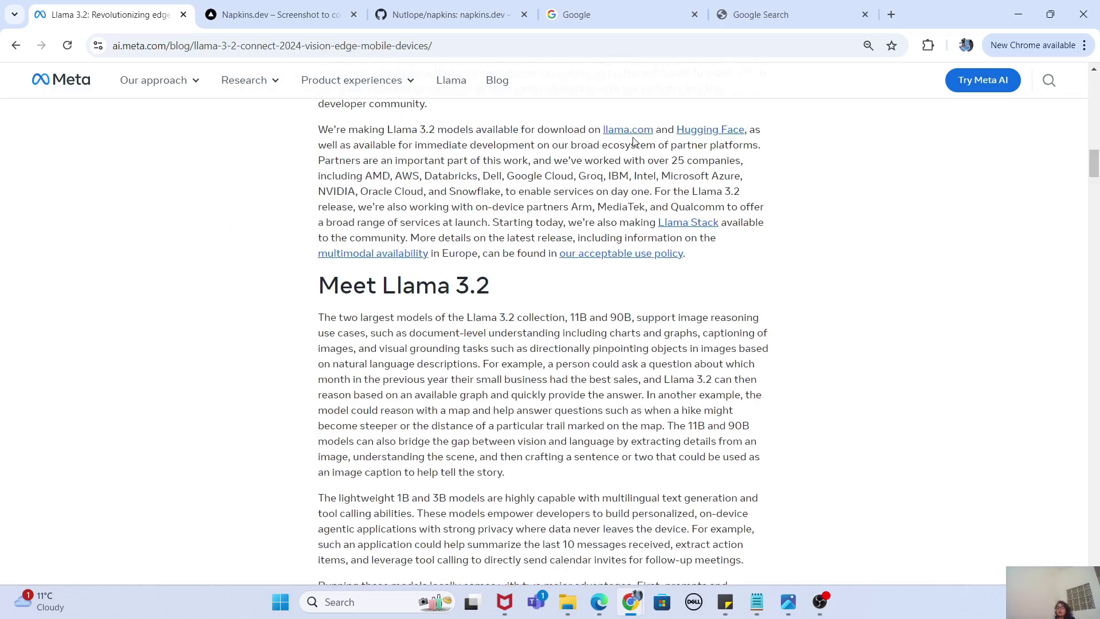
pyautogui.moveTo(535, 130); pyautogui.dragTo(755, 133)
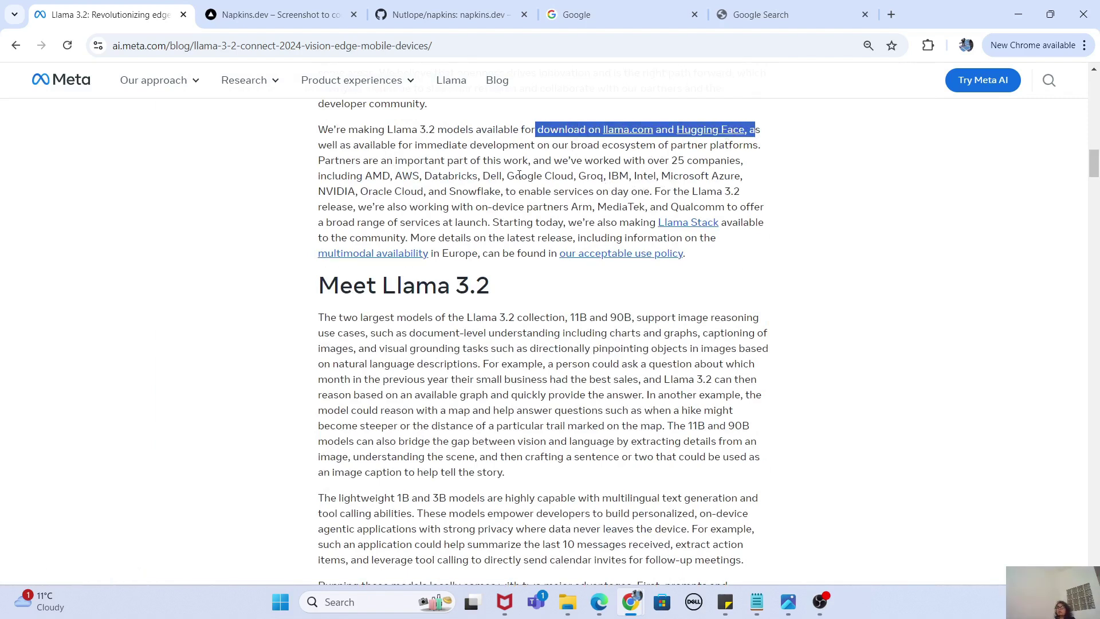
pyautogui.moveTo(521, 175); pyautogui.dragTo(621, 175)
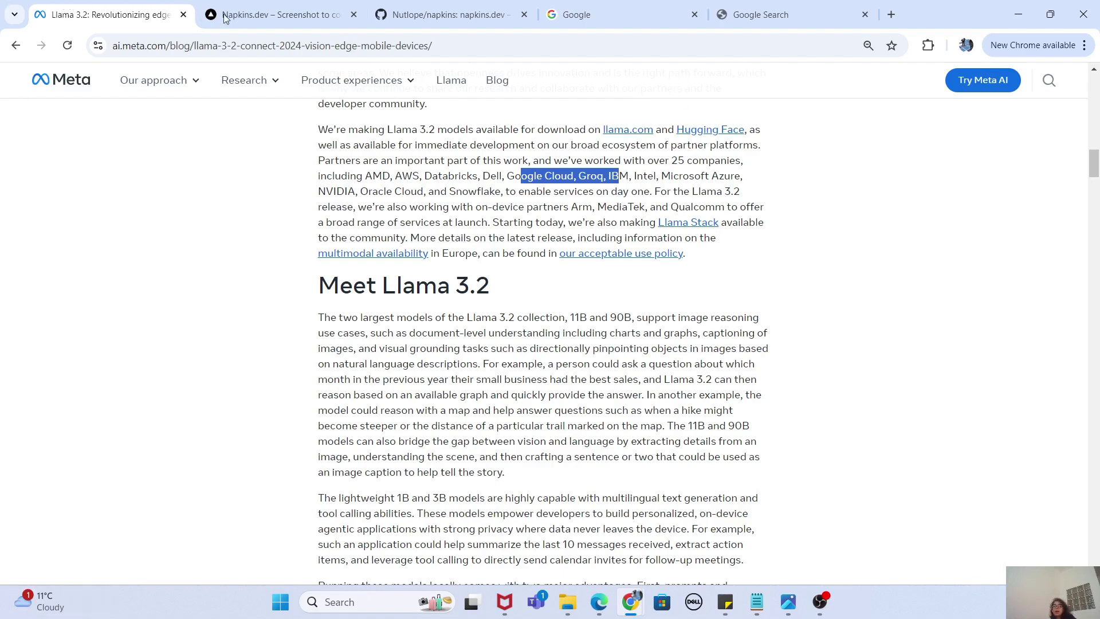
pyautogui.click(302, 17)
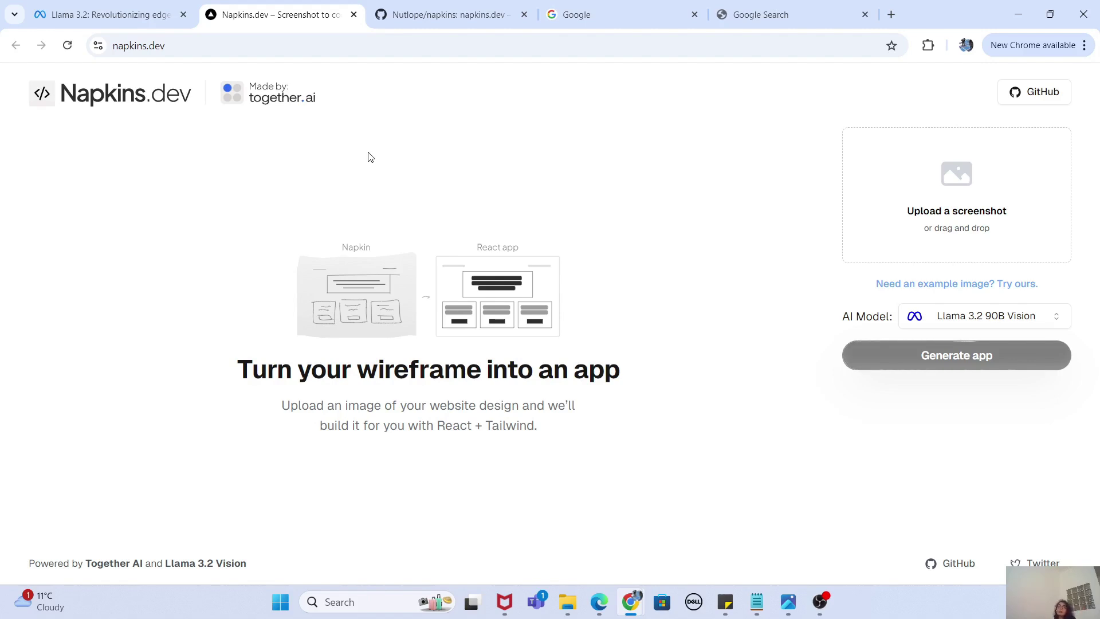
pyautogui.click(966, 318)
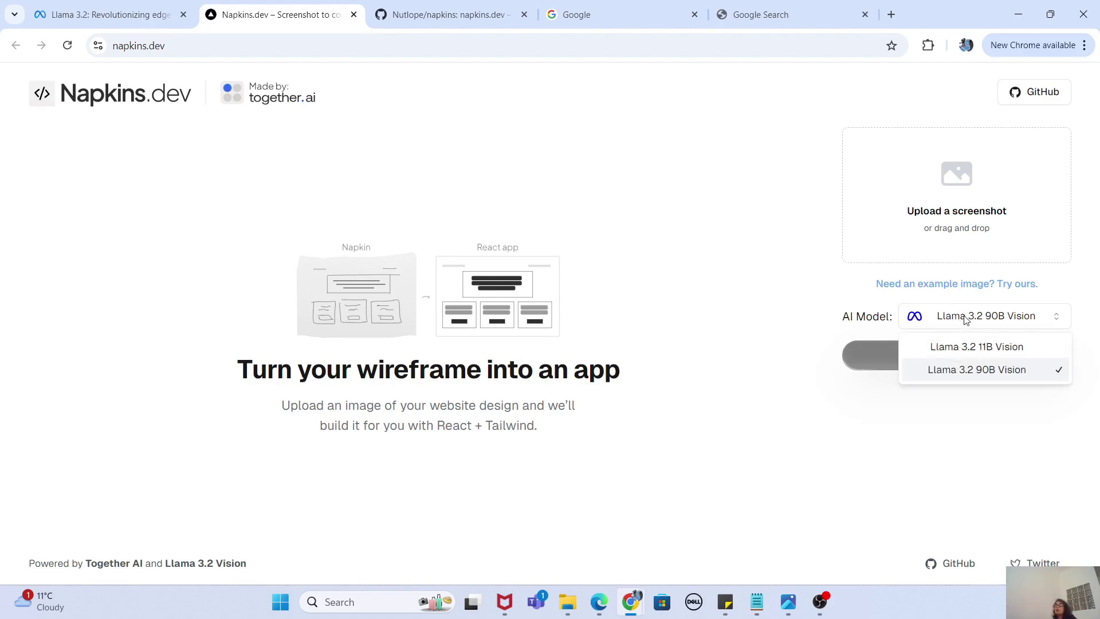
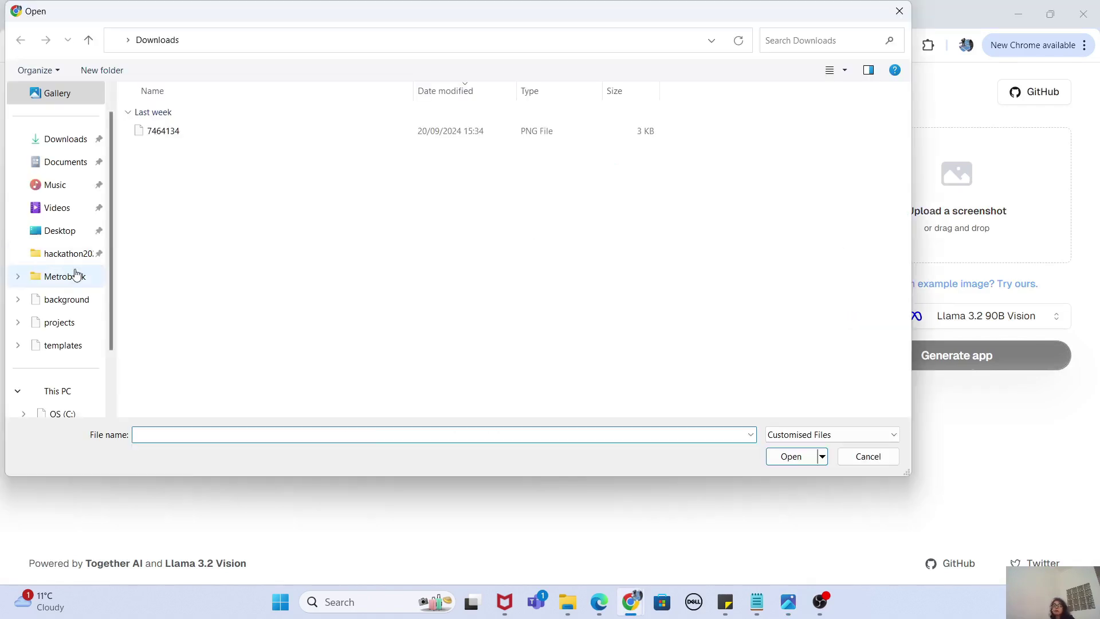
pyautogui.click(64, 324)
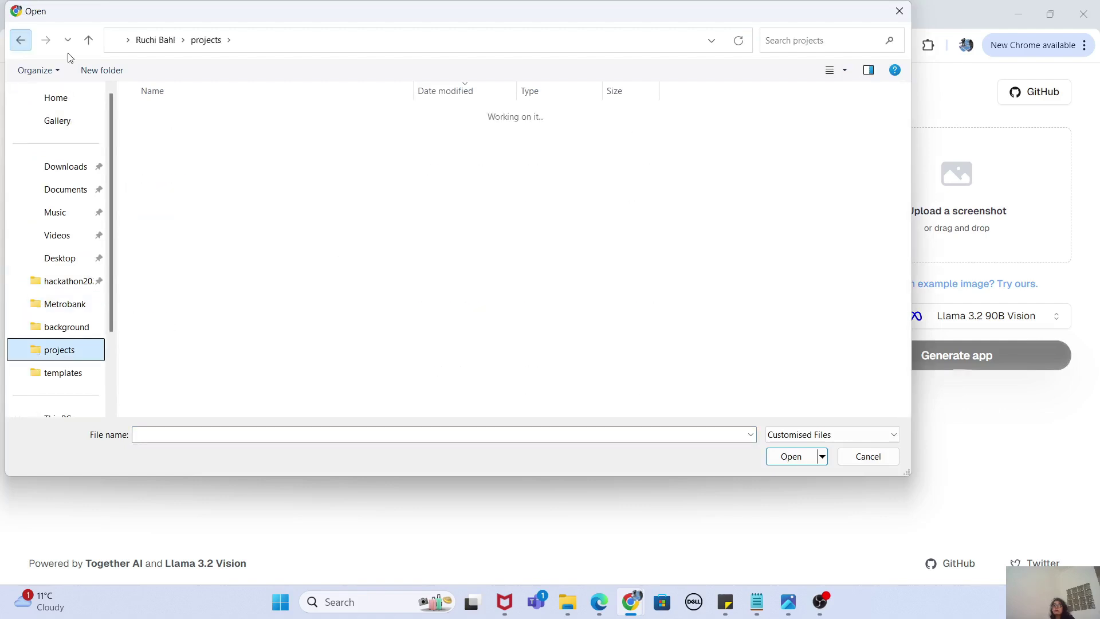
pyautogui.click(20, 39)
pyautogui.click(209, 131)
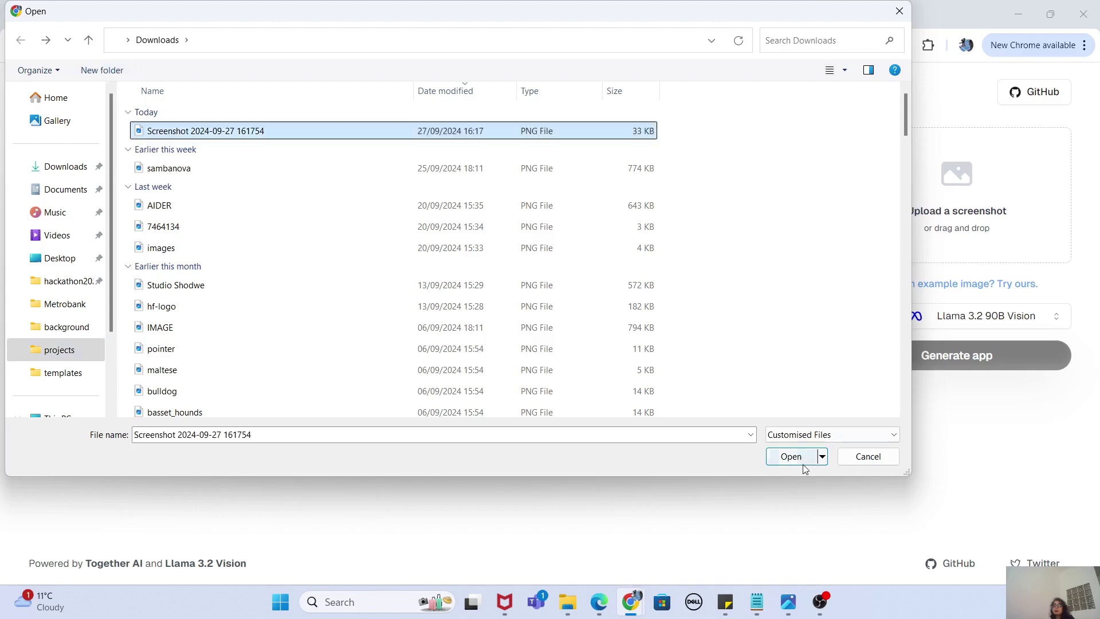
pyautogui.click(803, 464)
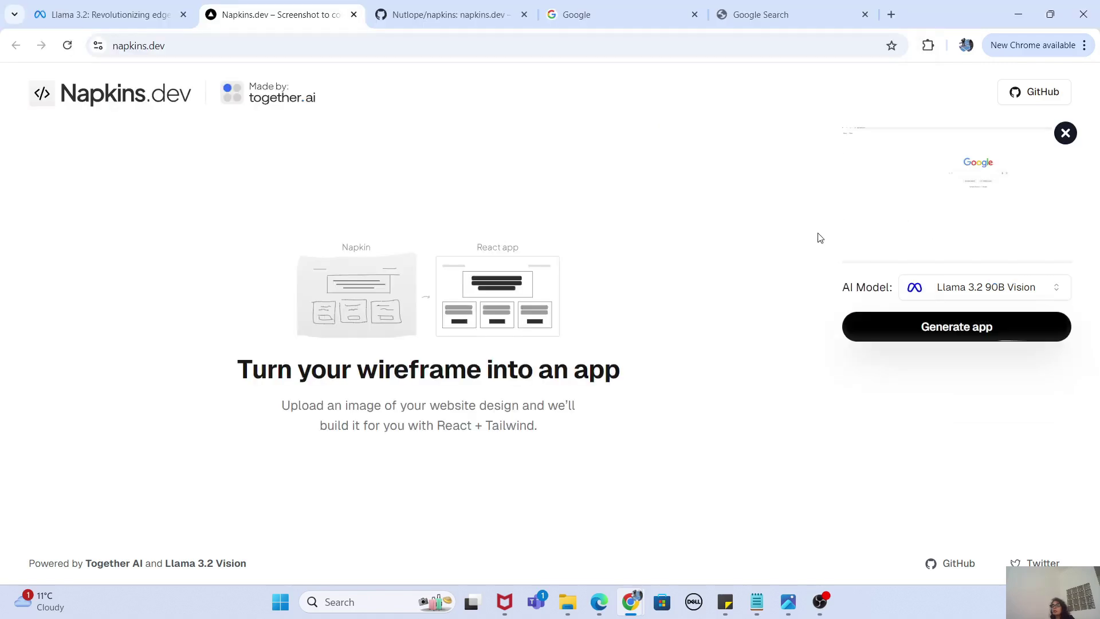
# Step: Generate an app from the uploaded Google screenshot, keeping Llama 3.2 90B Vision as the AI model
pyautogui.click(981, 288)
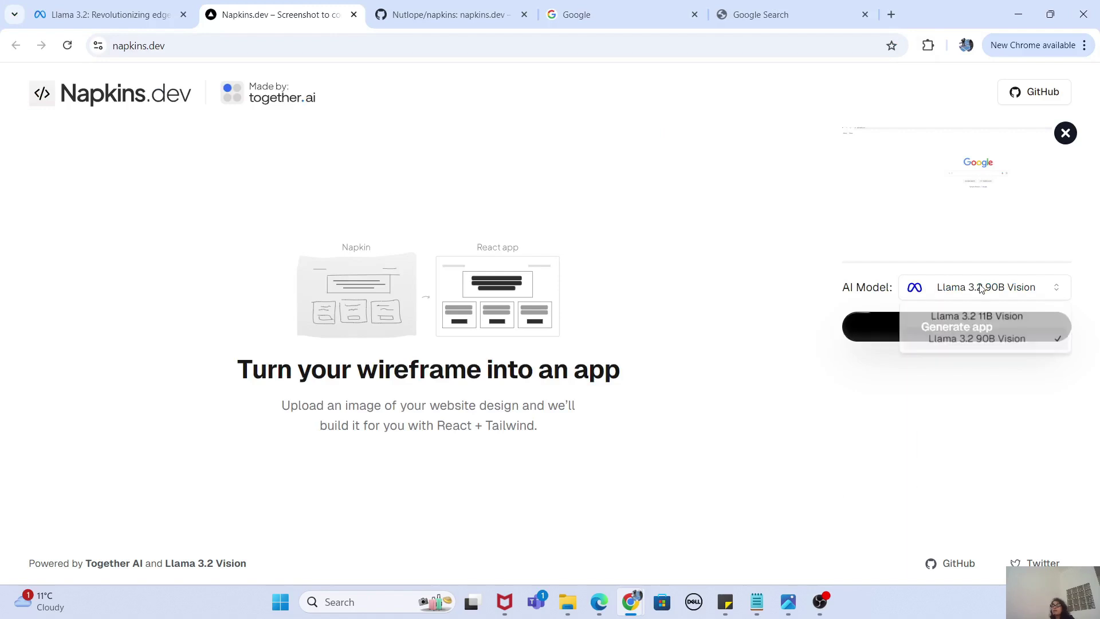
pyautogui.click(747, 260)
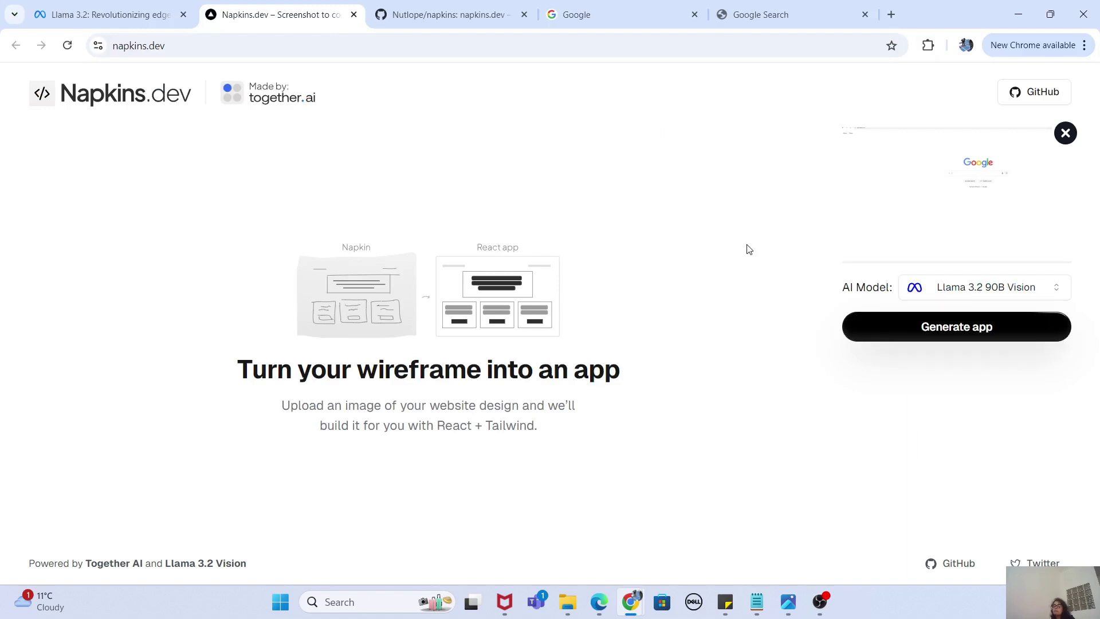
pyautogui.click(926, 323)
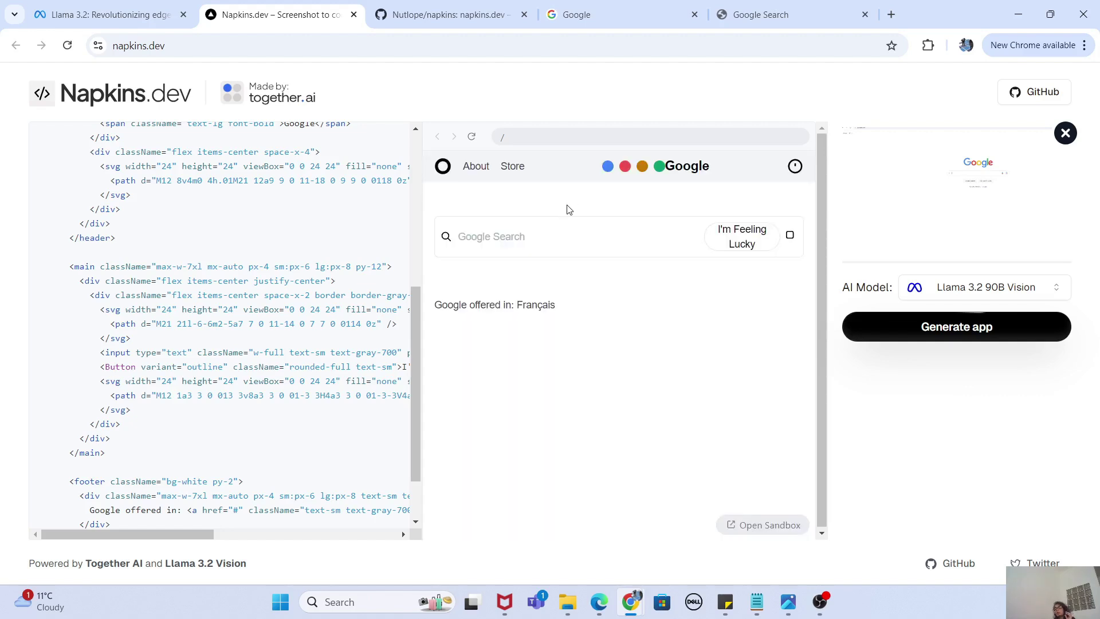
# Step: Examine the search field and language line in the generated preview and compare the layout with the original Google screenshot in the image viewer
pyautogui.click(514, 236)
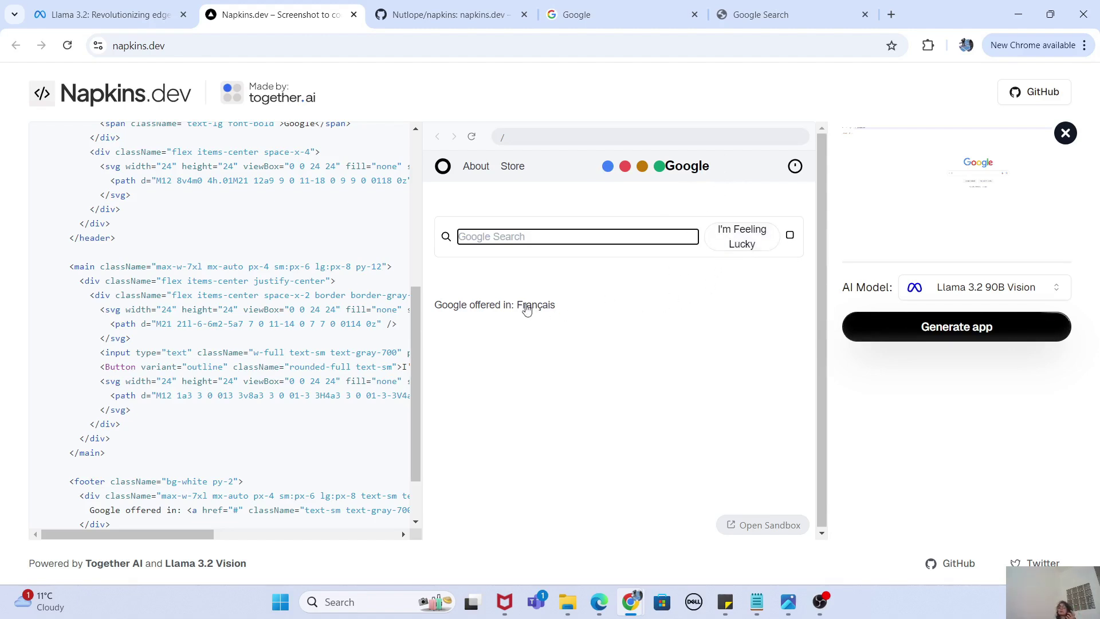
pyautogui.moveTo(575, 311); pyautogui.dragTo(442, 304)
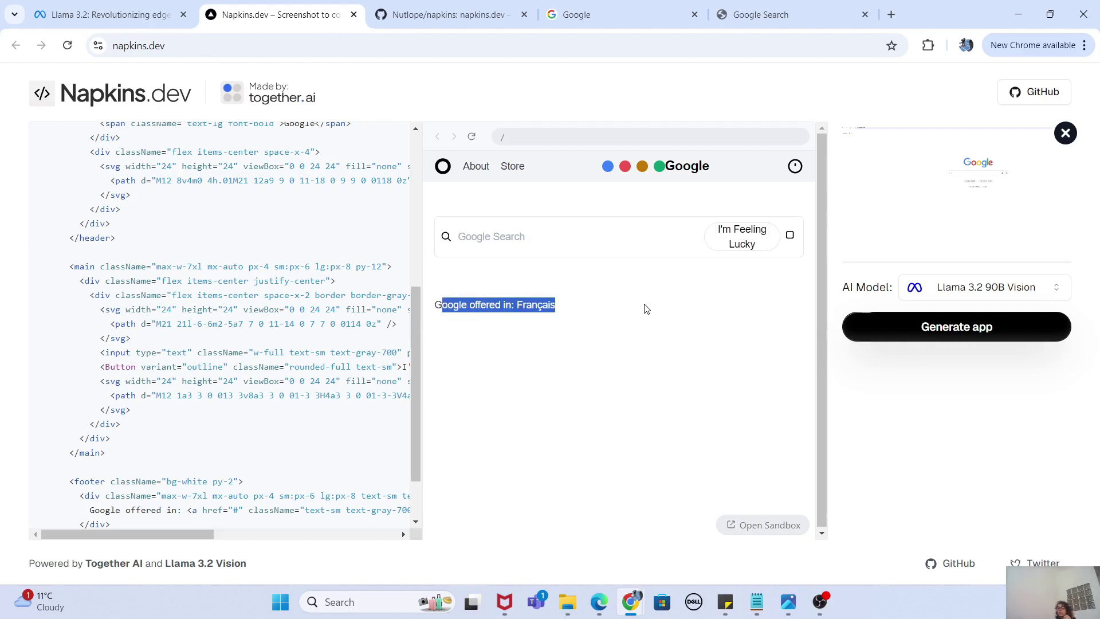
pyautogui.click(613, 284)
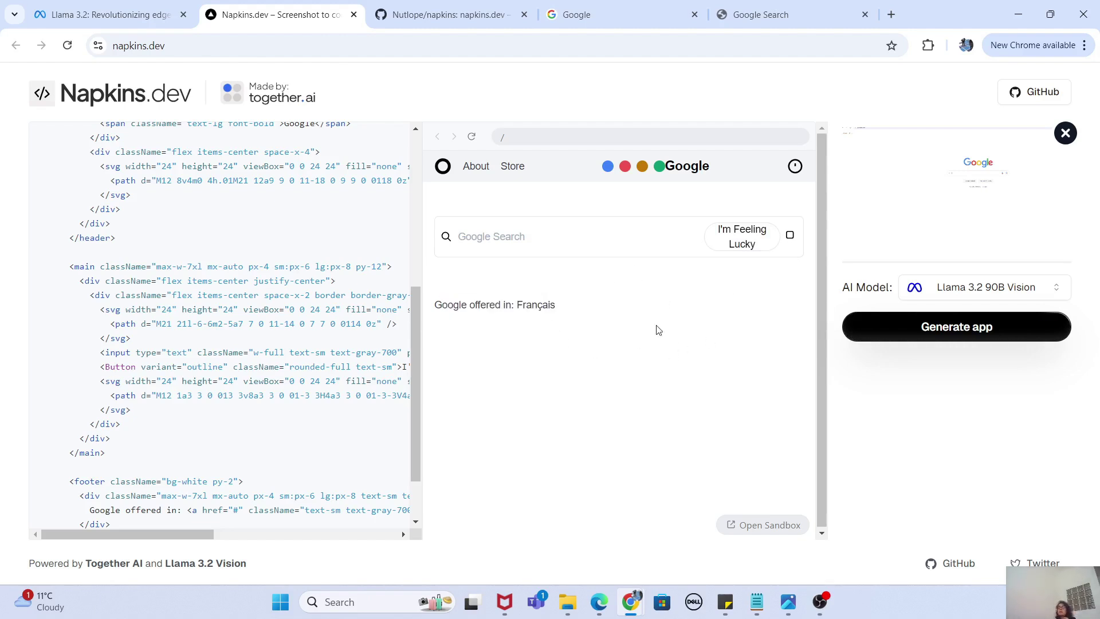
pyautogui.click(615, 236)
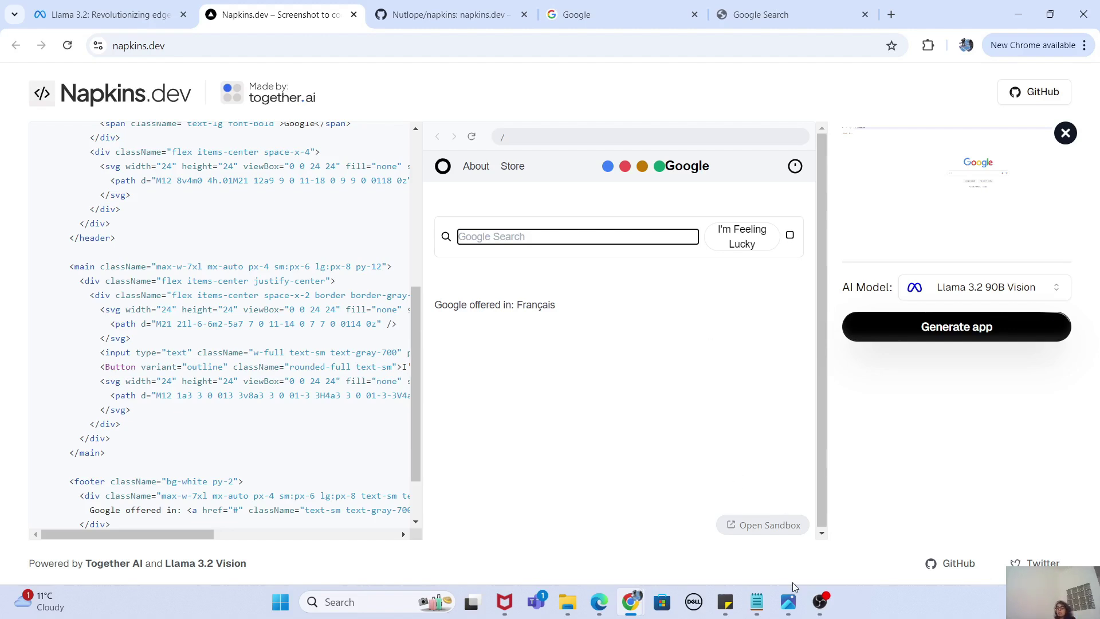
pyautogui.click(788, 601)
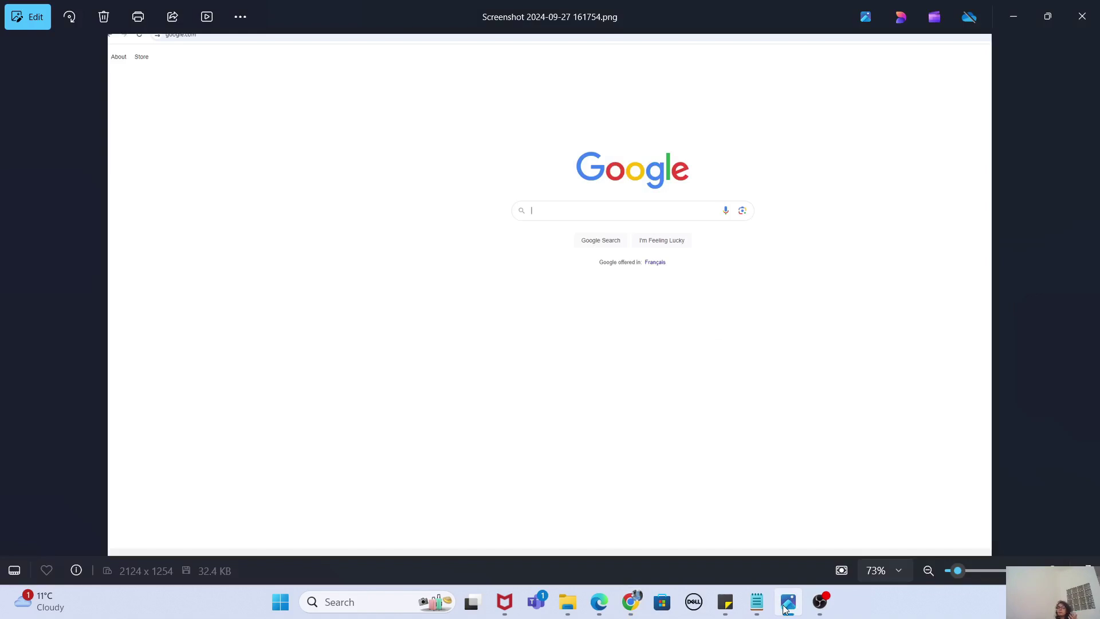
pyautogui.click(788, 605)
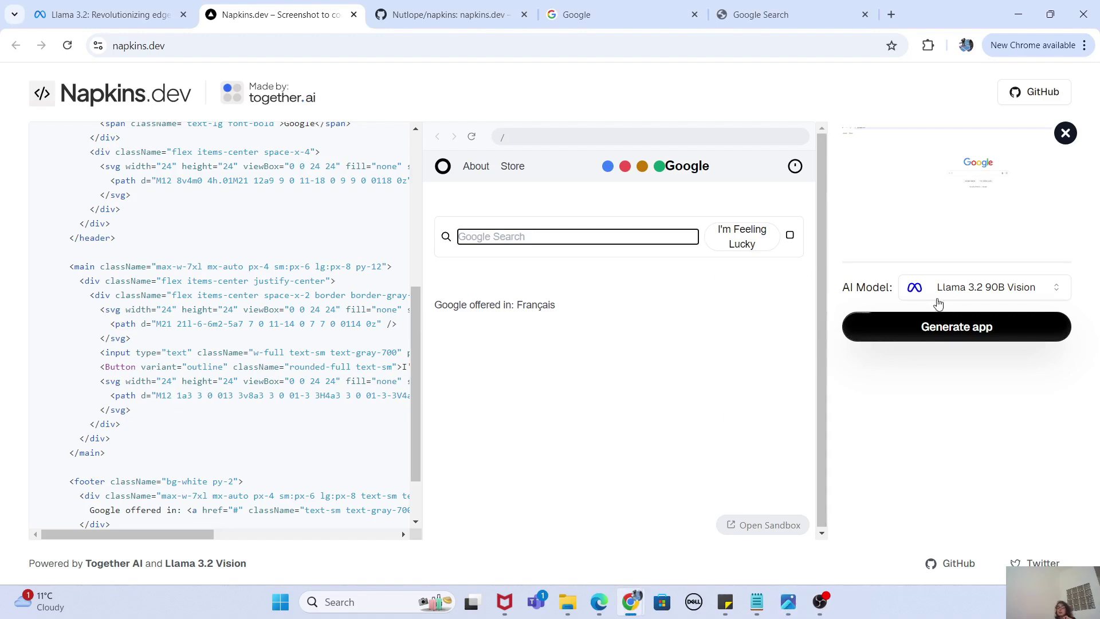
# Step: Set the AI model to Llama 3.2 11B Vision and generate the app again from the same screenshot
pyautogui.click(995, 291)
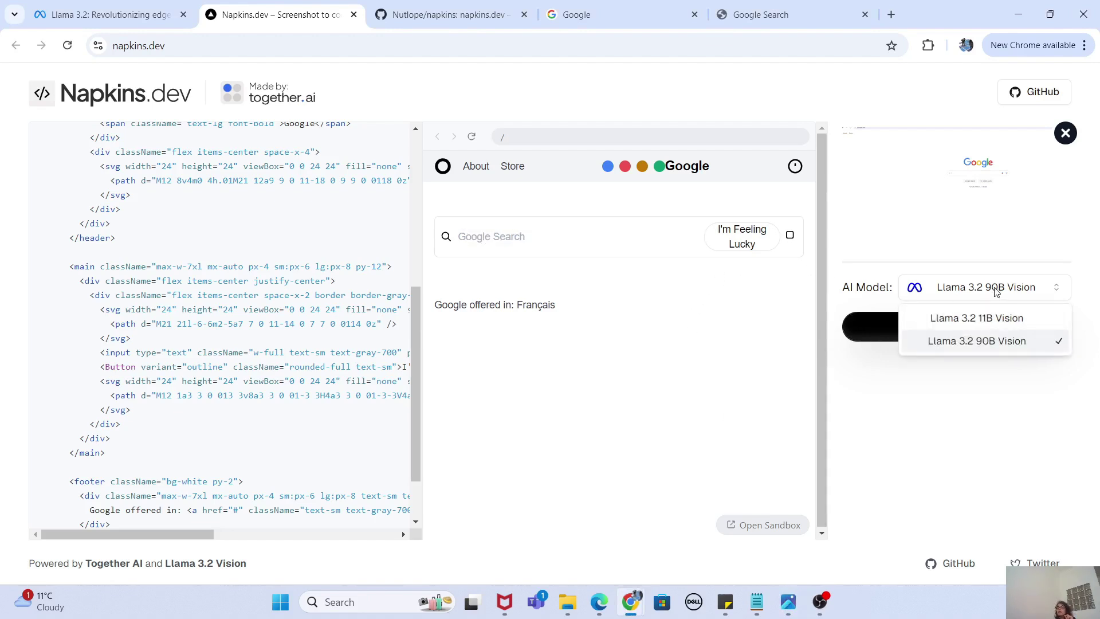
pyautogui.click(999, 323)
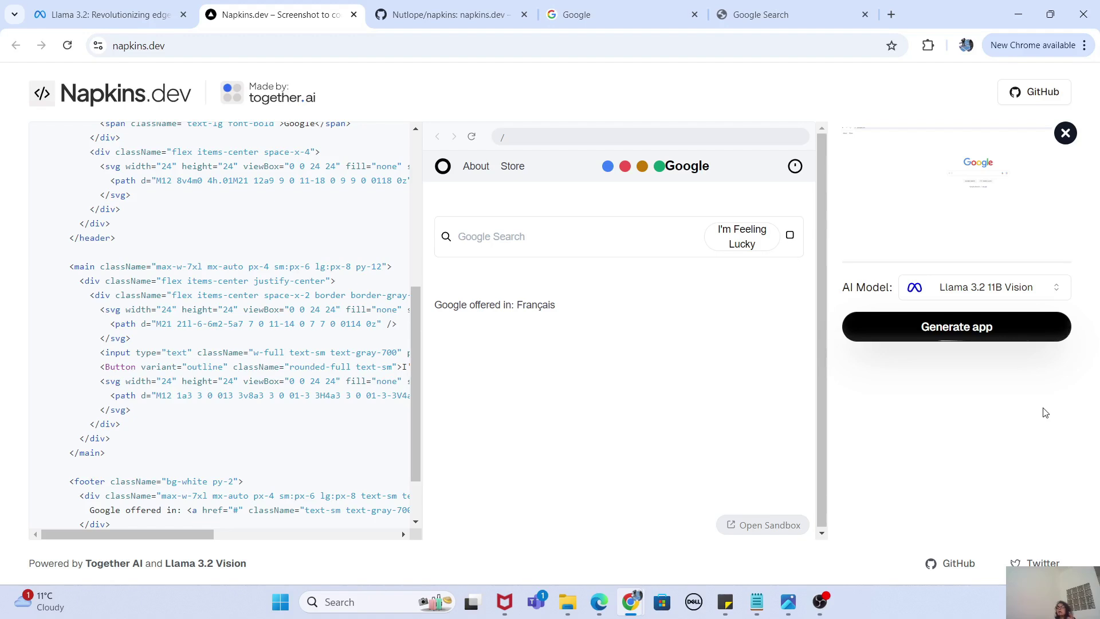
pyautogui.click(953, 332)
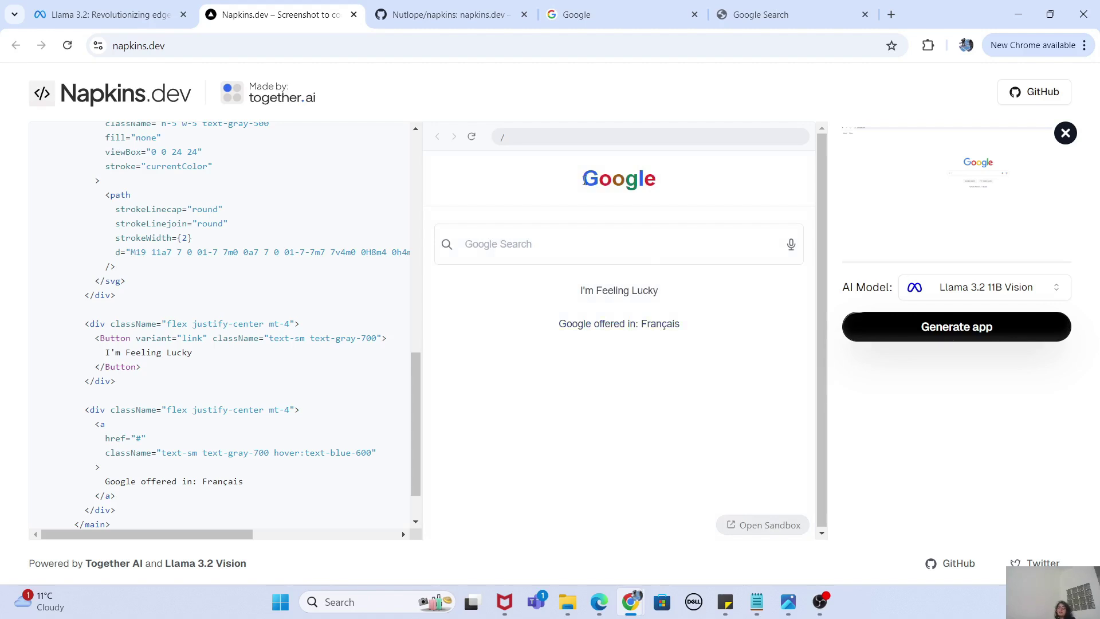
# Step: Try the search field in the new preview, inspect the generated project in CodeSandbox, and close the sandbox page
pyautogui.click(522, 244)
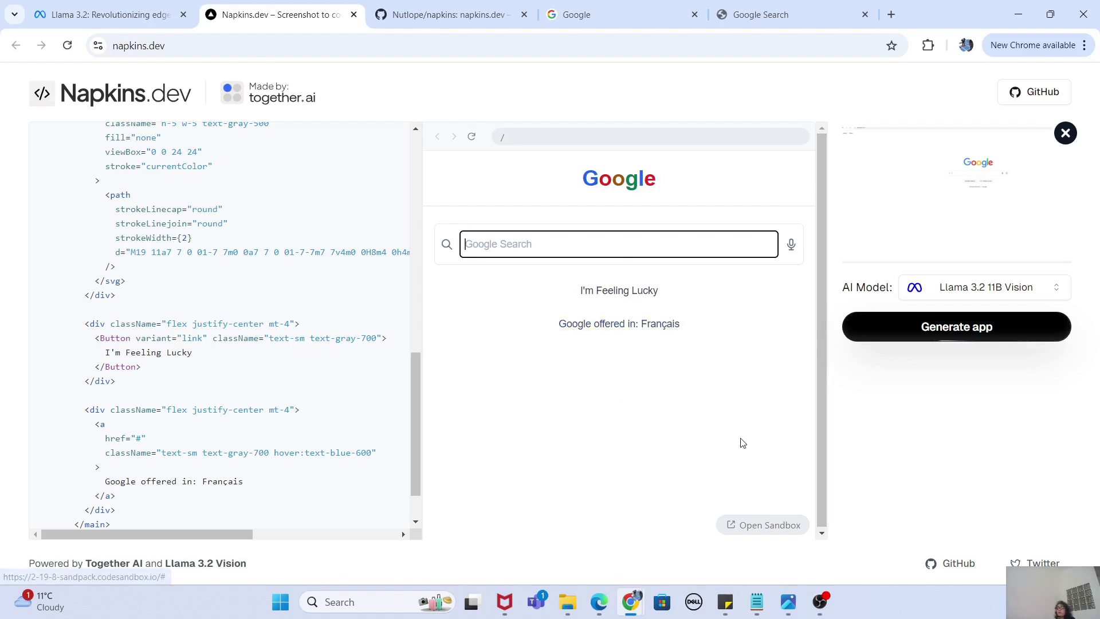
pyautogui.click(765, 532)
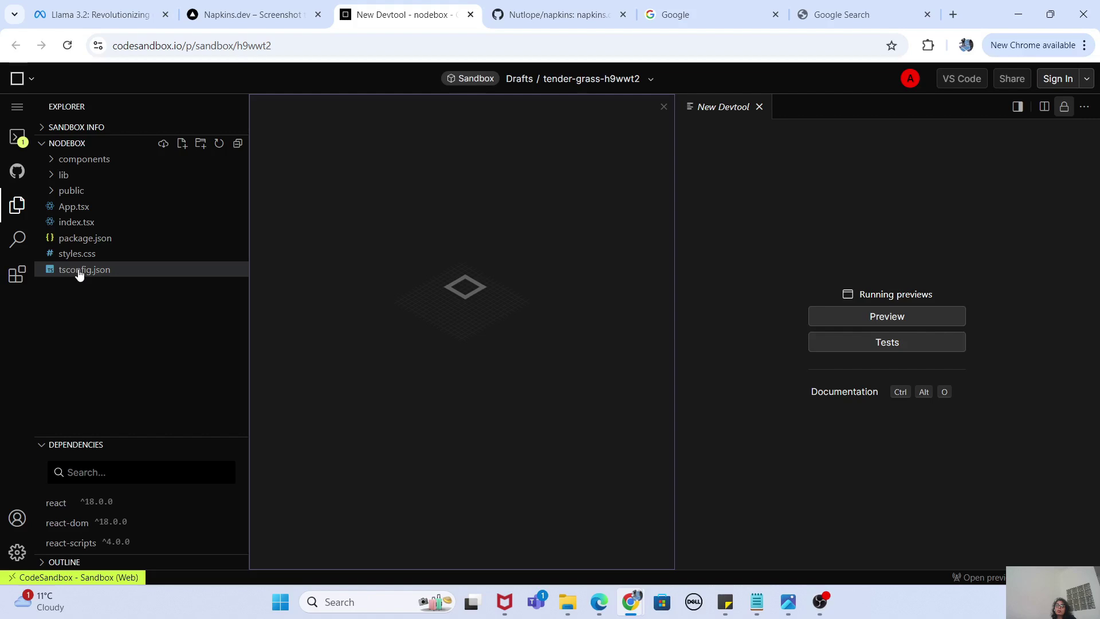
pyautogui.hotkey('ctrl', 'shift', 'Tab')
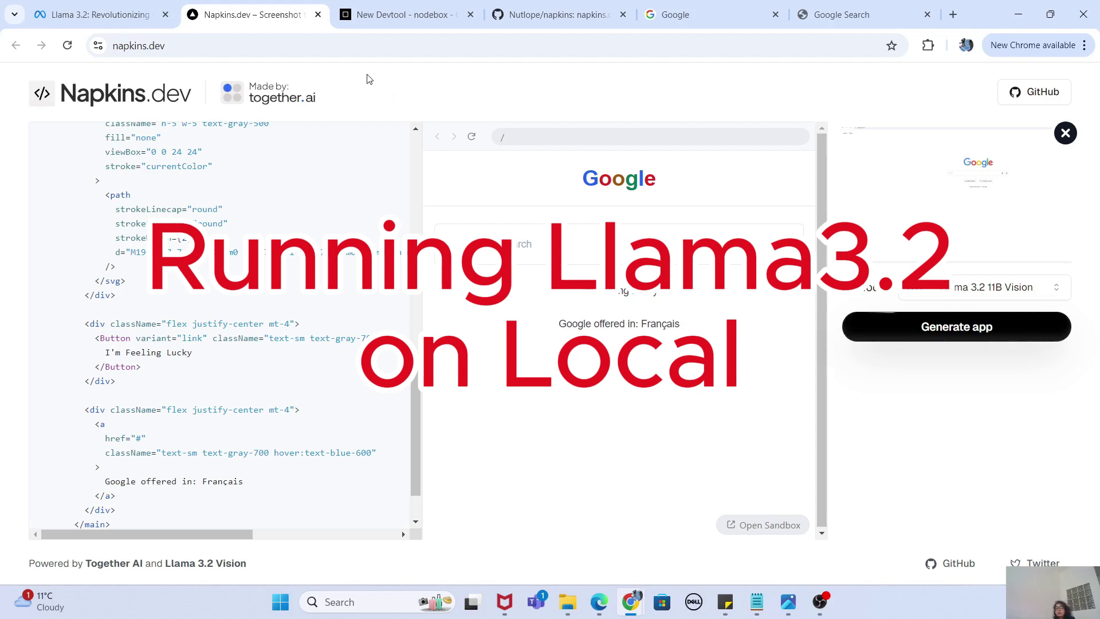
pyautogui.click(375, 17)
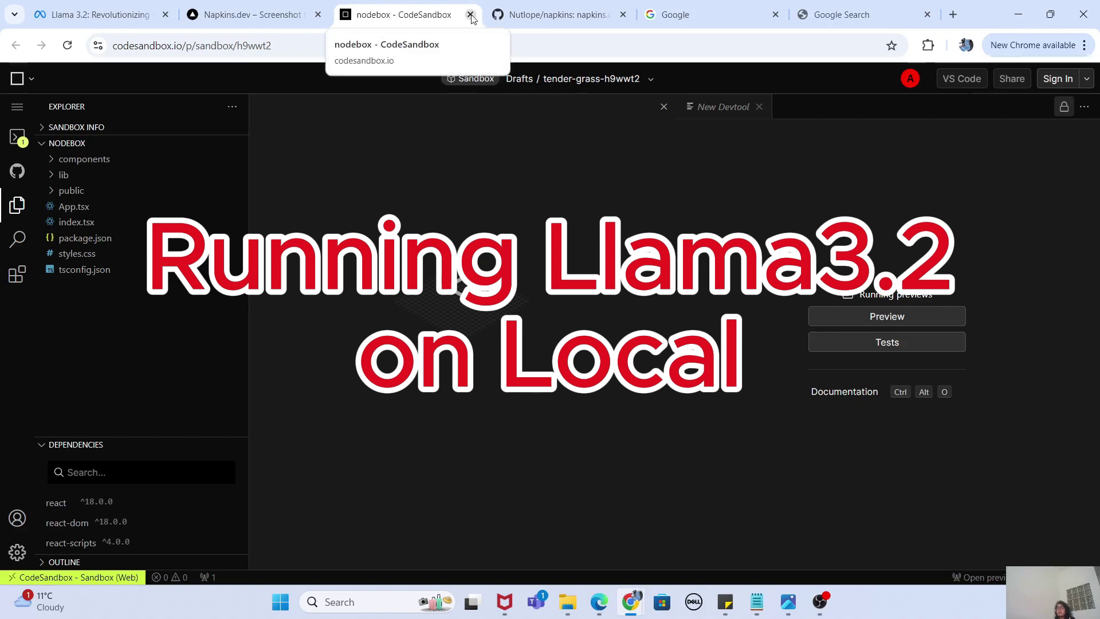
pyautogui.hotkey('ctrl', 'w')
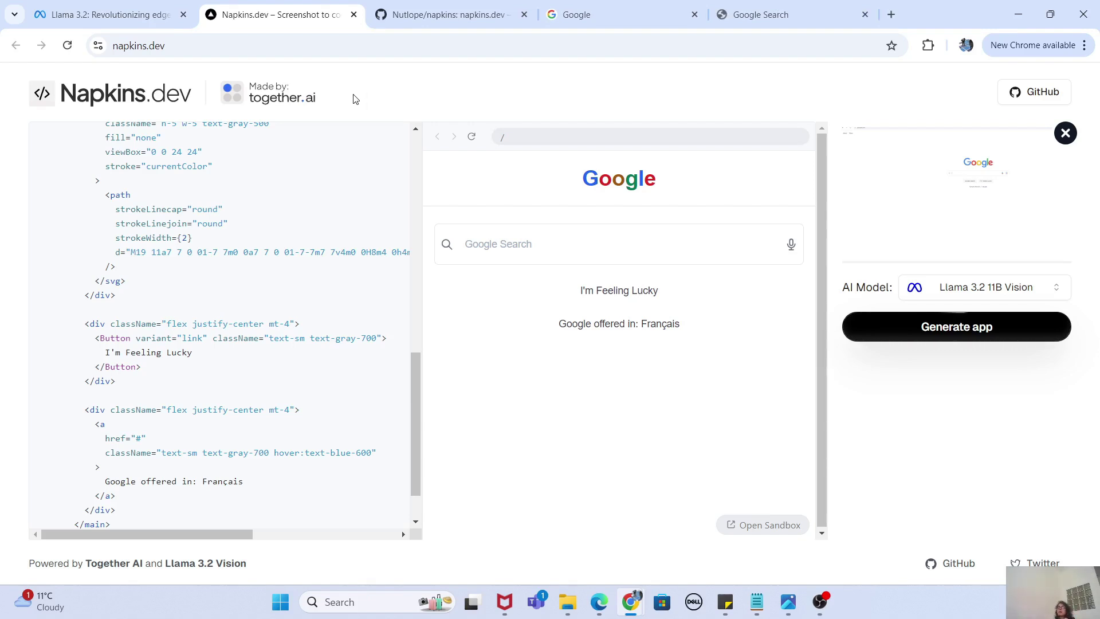
# Step: Switch to the napkins repository on GitHub and view its SSH and HTTPS clone addresses
pyautogui.click(449, 15)
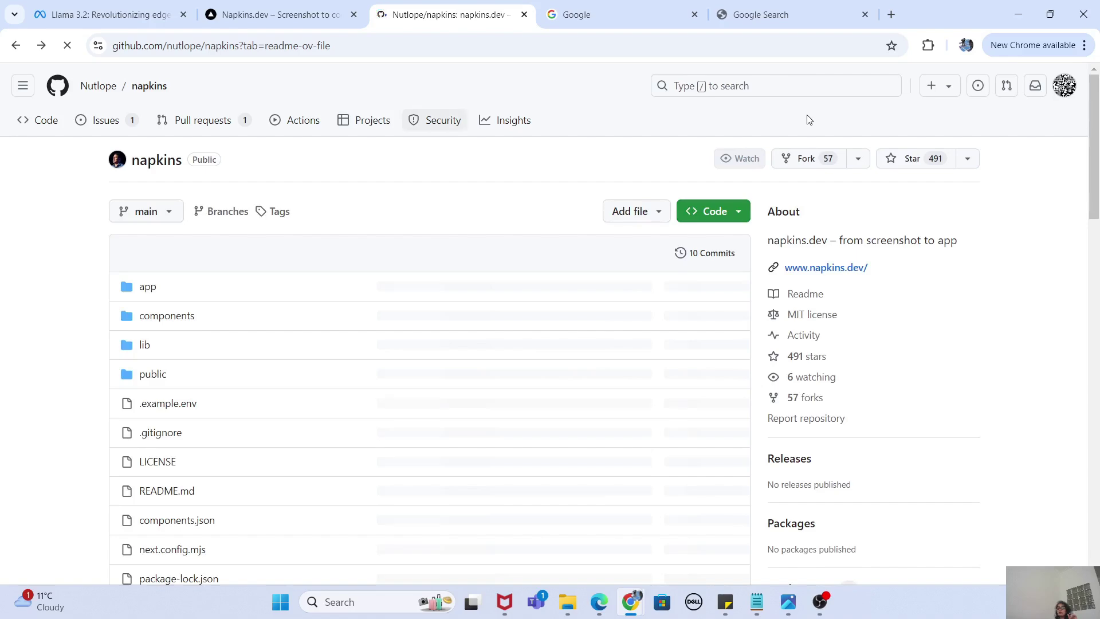
pyautogui.moveTo(1091, 220)
pyautogui.mouseDown()
pyautogui.moveTo(1095, 436)
pyautogui.moveTo(1083, 490)
pyautogui.moveTo(1091, 227)
pyautogui.mouseUp()
pyautogui.click(729, 159)
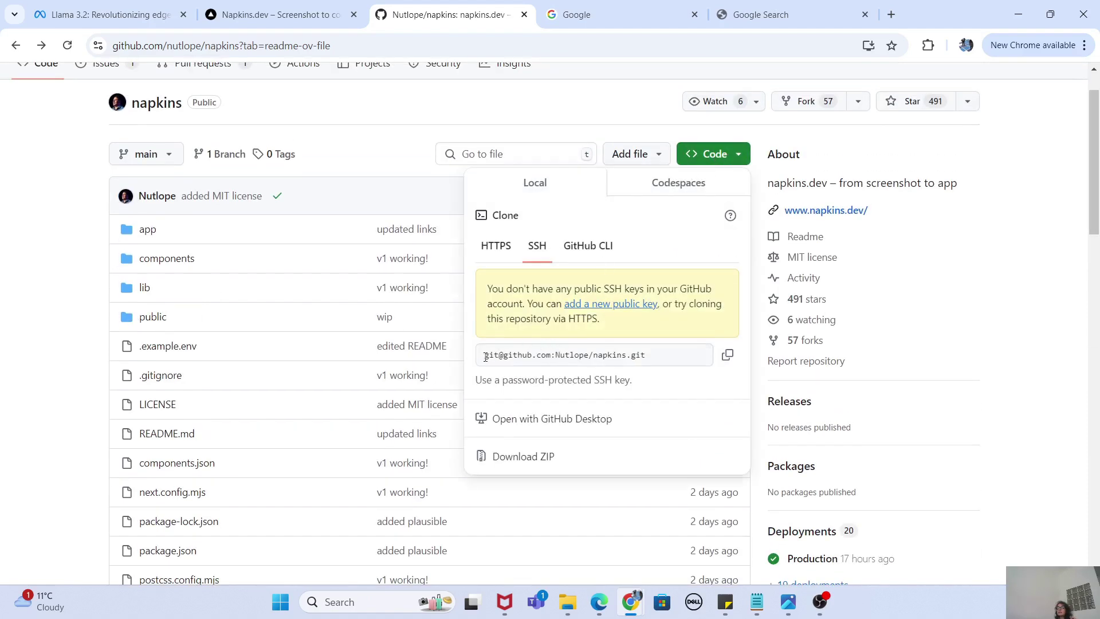
pyautogui.moveTo(485, 357); pyautogui.dragTo(648, 355)
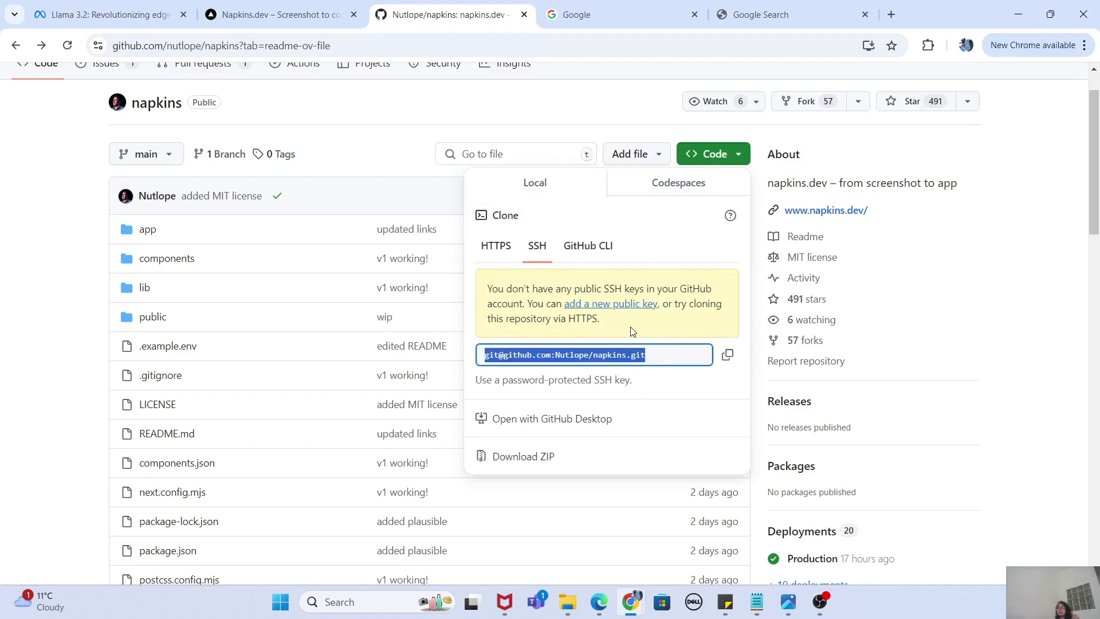
pyautogui.click(496, 246)
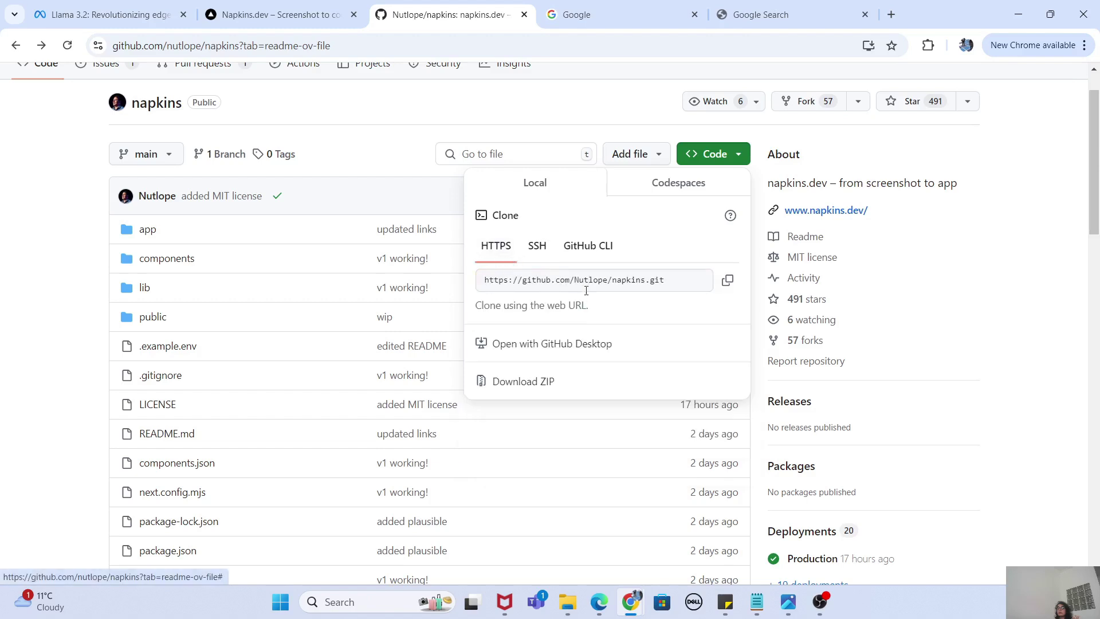
pyautogui.moveTo(688, 285); pyautogui.dragTo(404, 271)
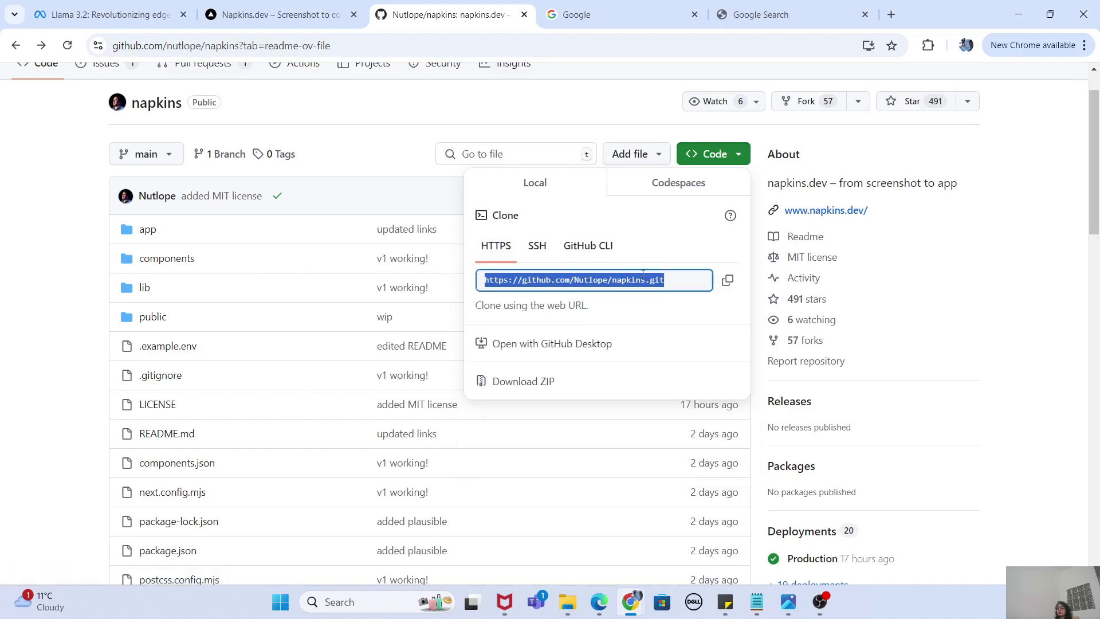
pyautogui.click(899, 291)
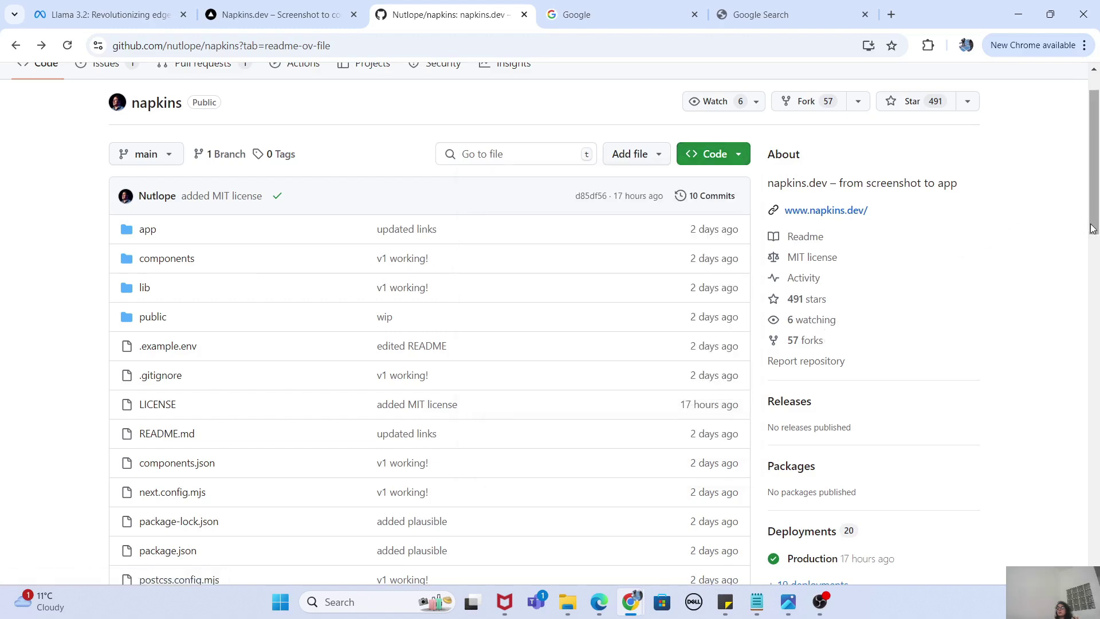
# Step: Go to the README's "Cloning & running" section and highlight the instruction to create a .env file
pyautogui.moveTo(1092, 229)
pyautogui.mouseDown()
pyautogui.moveTo(1056, 368)
pyautogui.moveTo(1060, 479)
pyautogui.mouseUp()
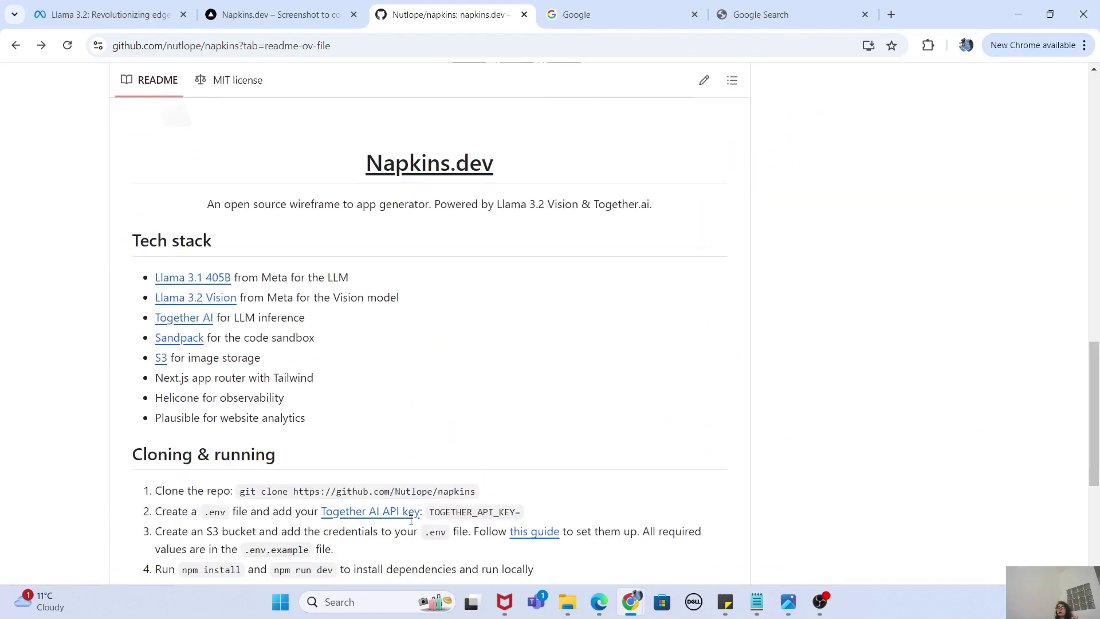
pyautogui.keyDown('shift'); pyautogui.click(235, 511); pyautogui.keyUp('shift')
pyautogui.moveTo(233, 511); pyautogui.dragTo(224, 514)
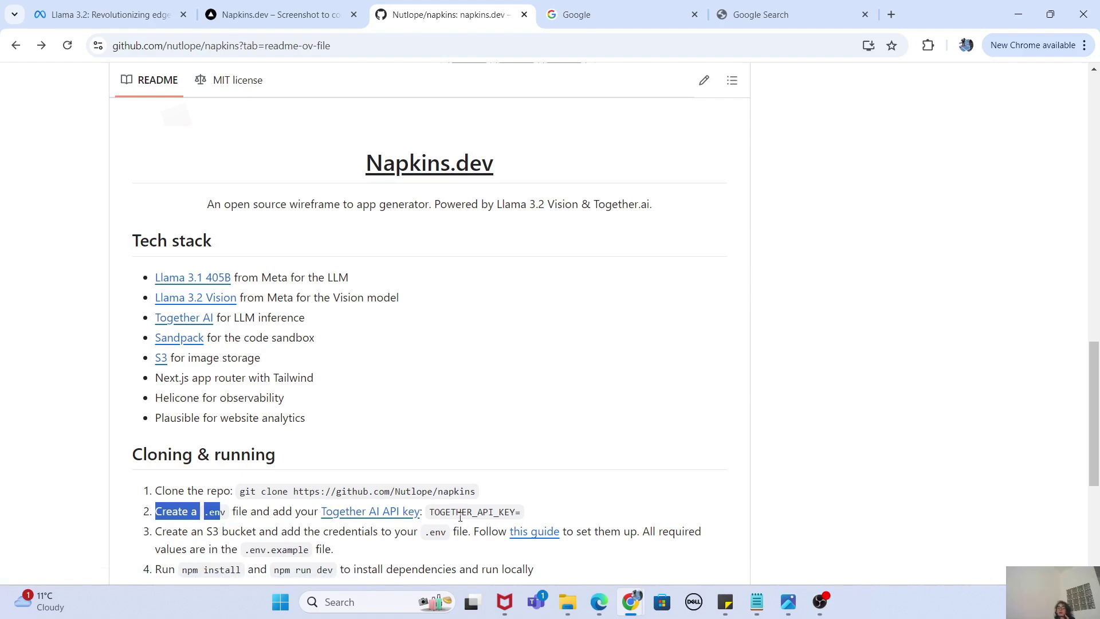
# Step: Open the README's Together AI API key link in a new tab and view the account menu containing Settings
pyautogui.middleClick(381, 514)
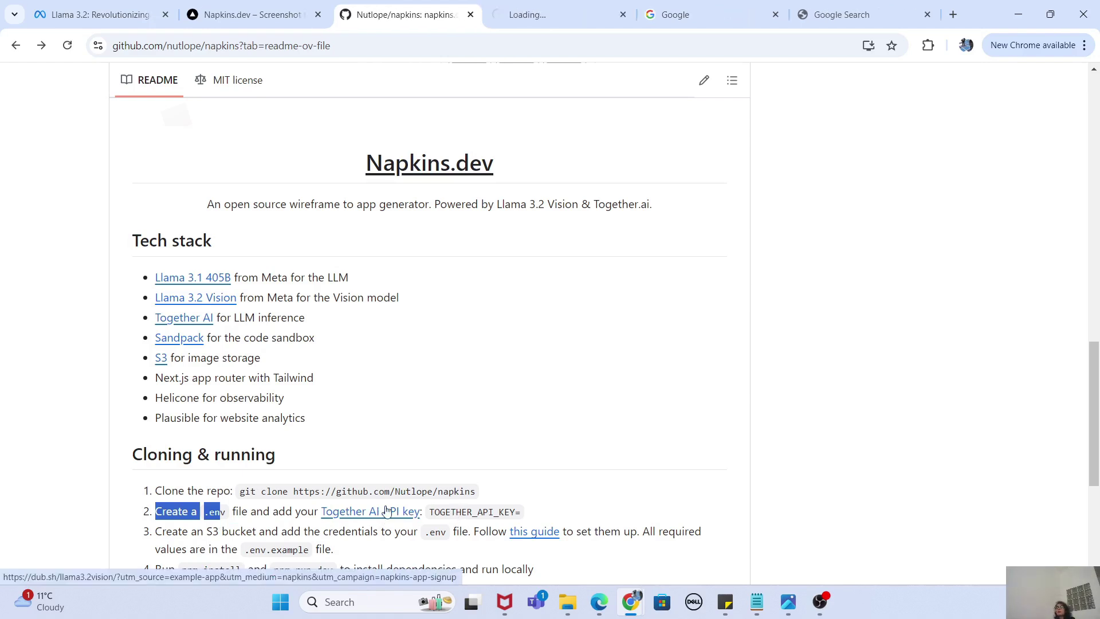
pyautogui.click(549, 16)
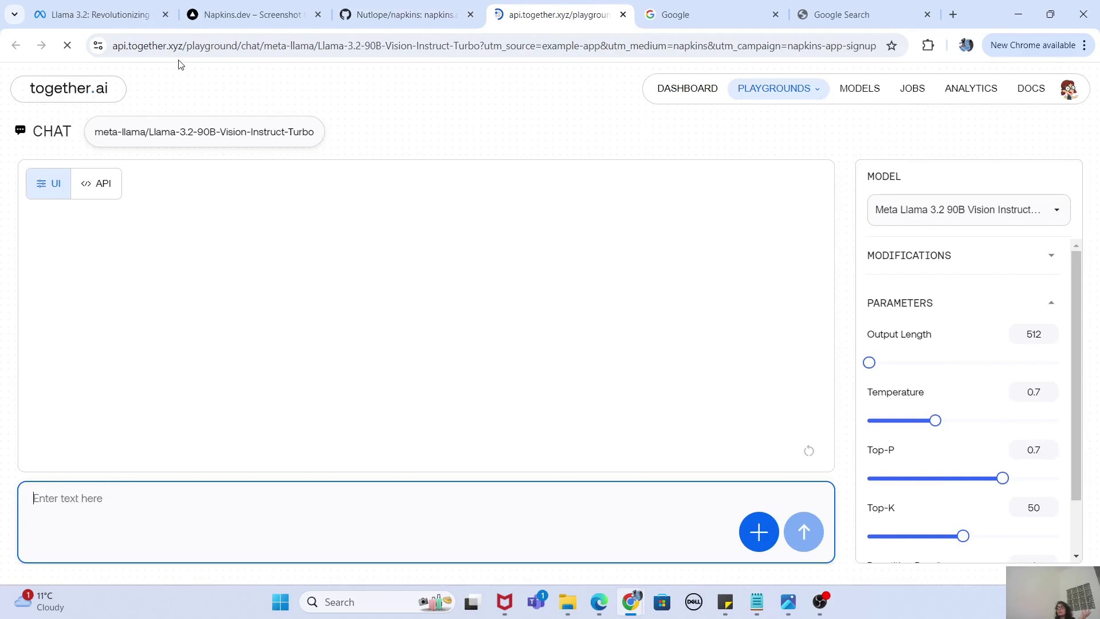
pyautogui.click(1068, 89)
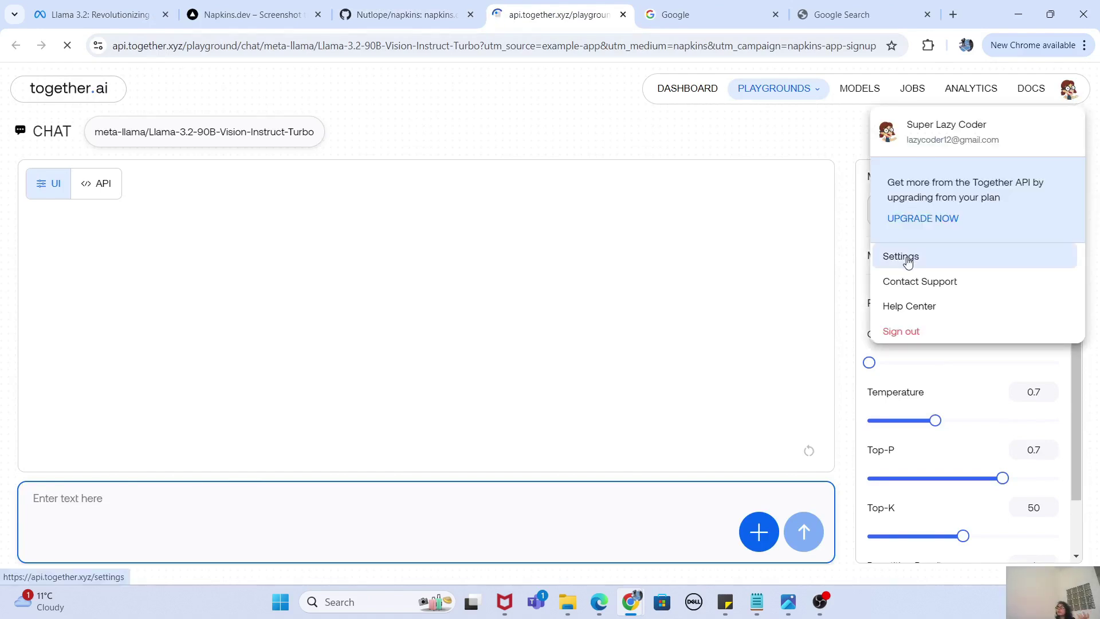
pyautogui.click(564, 112)
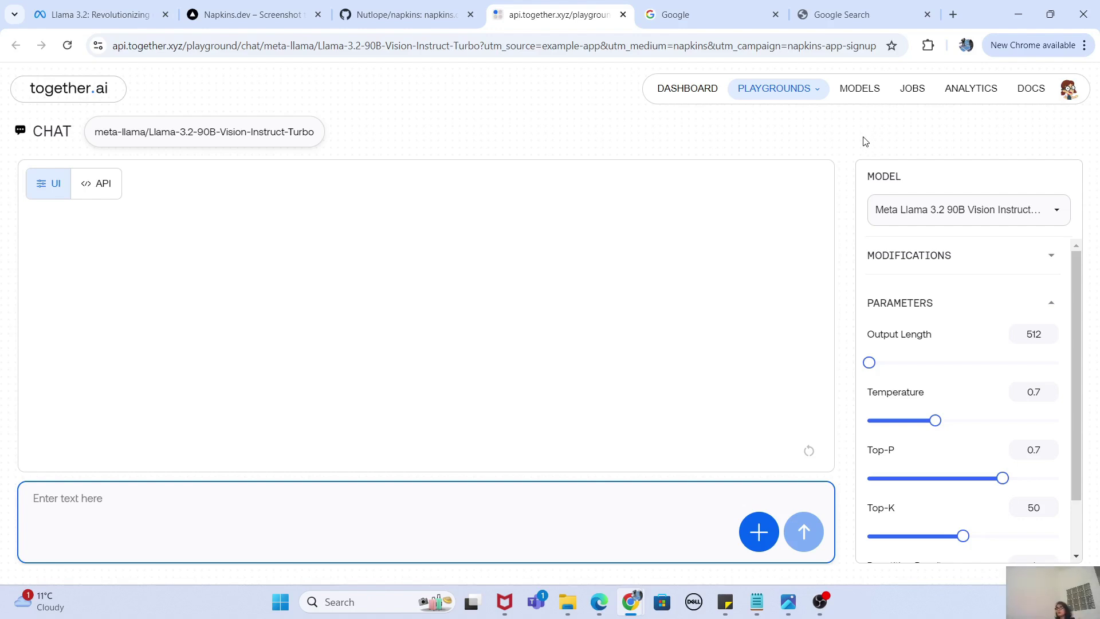
# Step: Highlight the TOGETHER_API_KEY= variable in the napkins README and look at the generated app on Napkins.dev
pyautogui.click(418, 18)
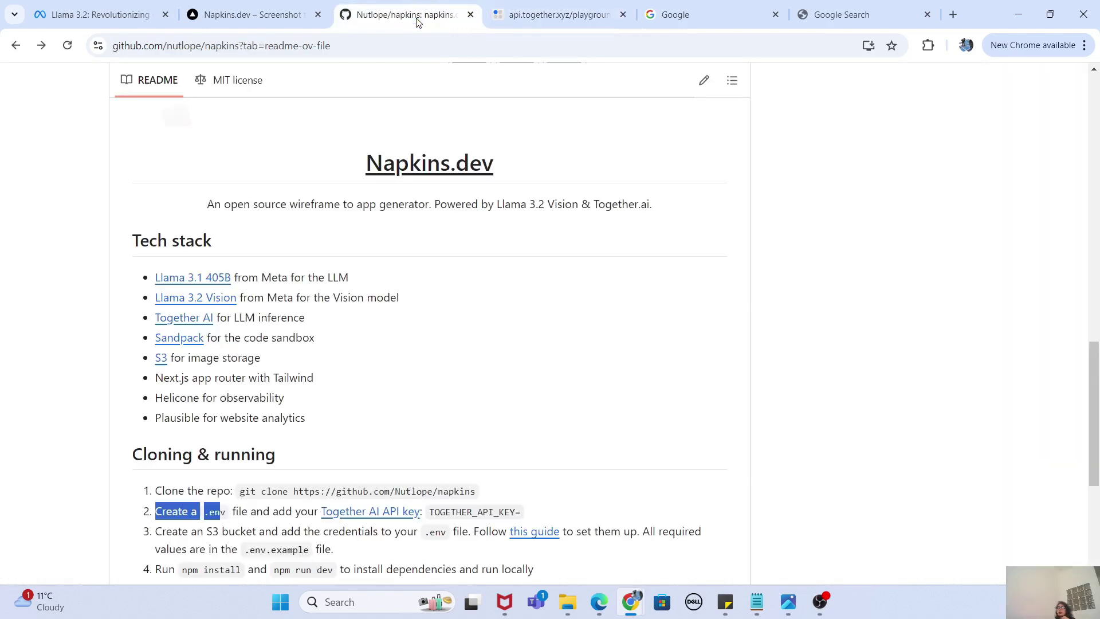
pyautogui.moveTo(520, 512); pyautogui.dragTo(431, 513)
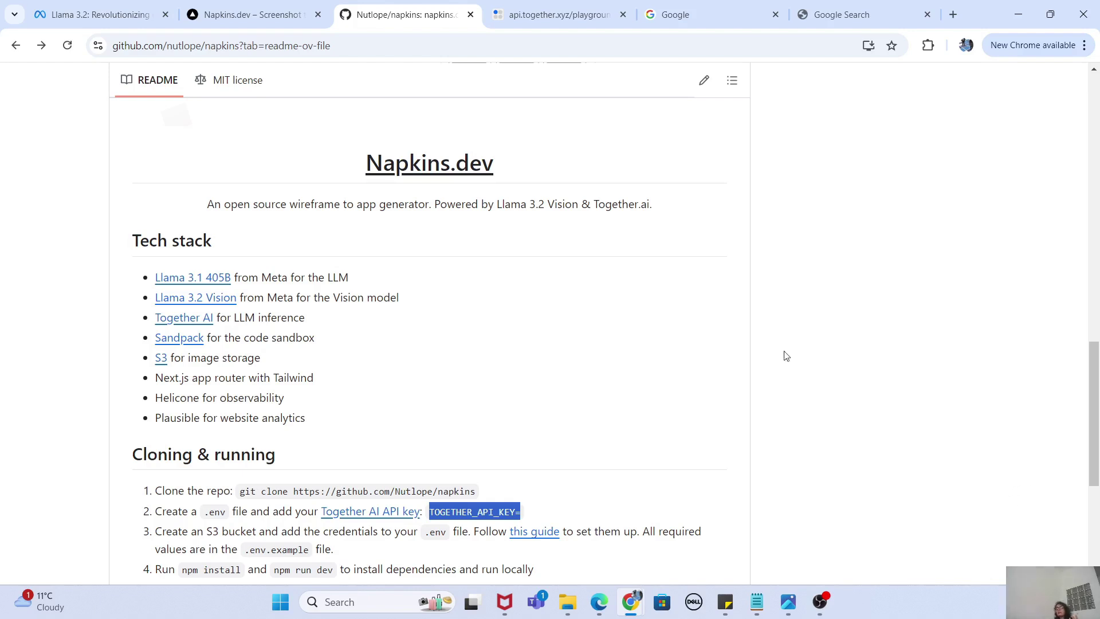
pyautogui.click(255, 22)
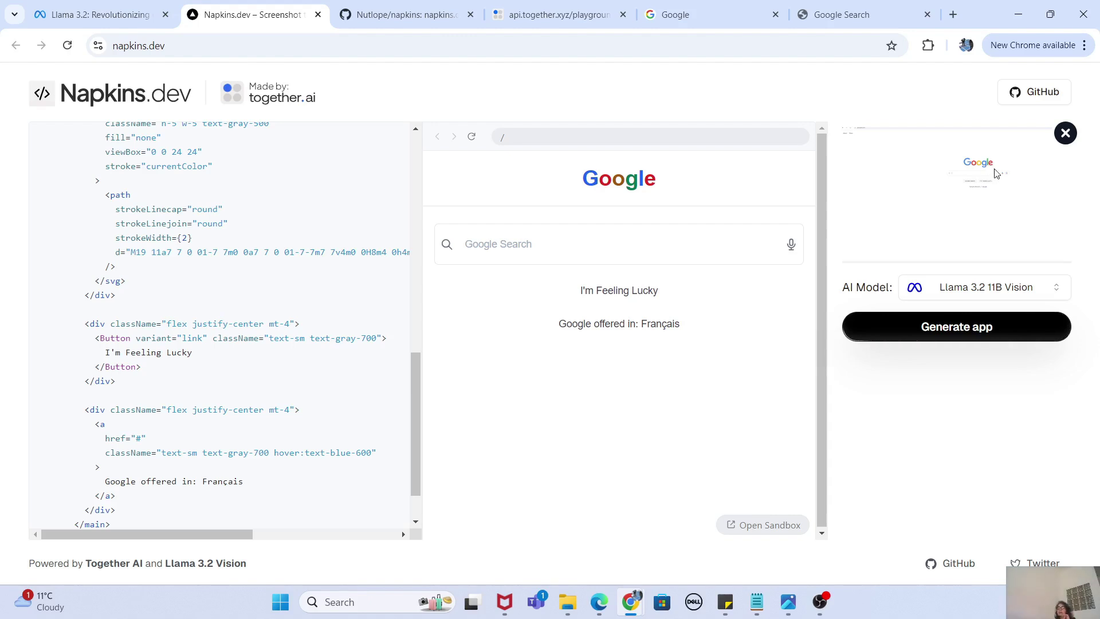
# Step: Highlight .env in the README's S3 bucket step, open the linked setup guide, and place its tab beside the repository's tab
pyautogui.click(378, 15)
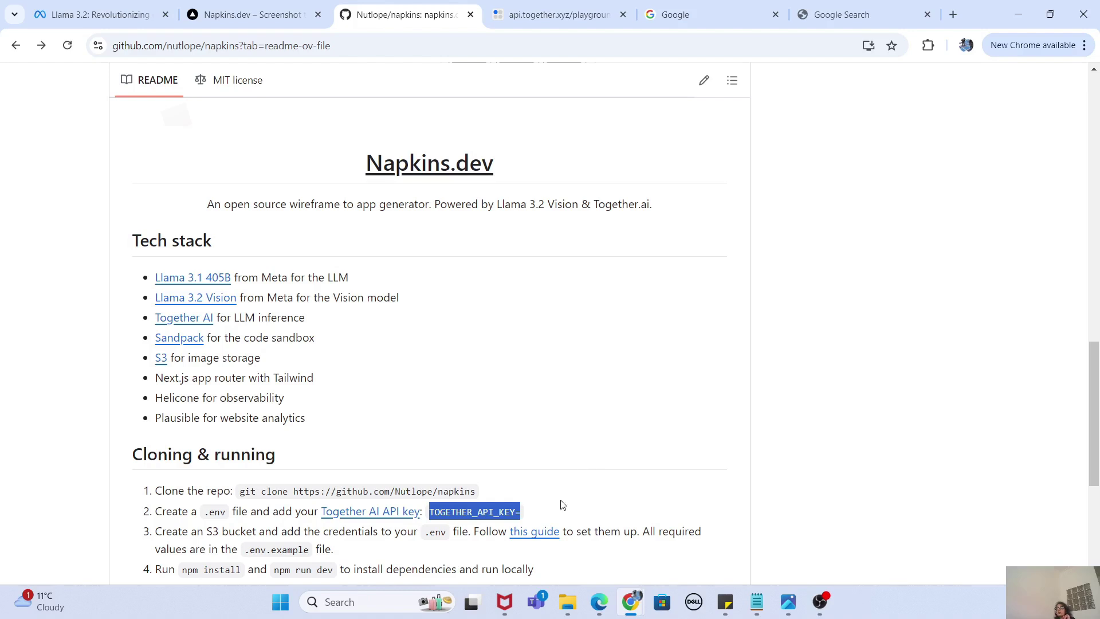
pyautogui.moveTo(427, 534); pyautogui.dragTo(446, 534)
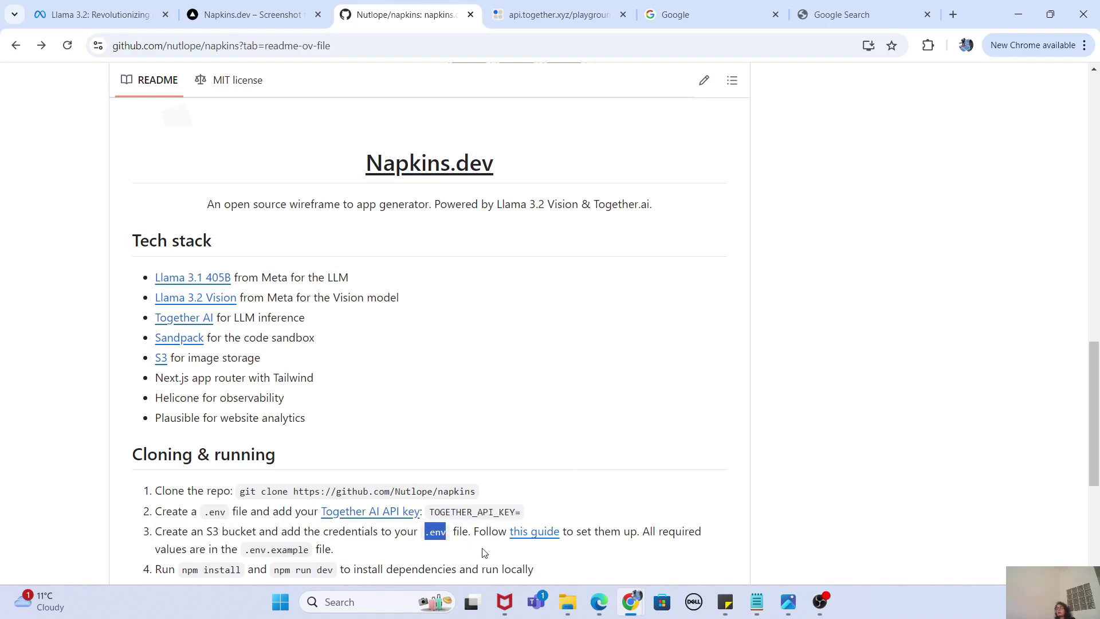
pyautogui.middleClick(535, 532)
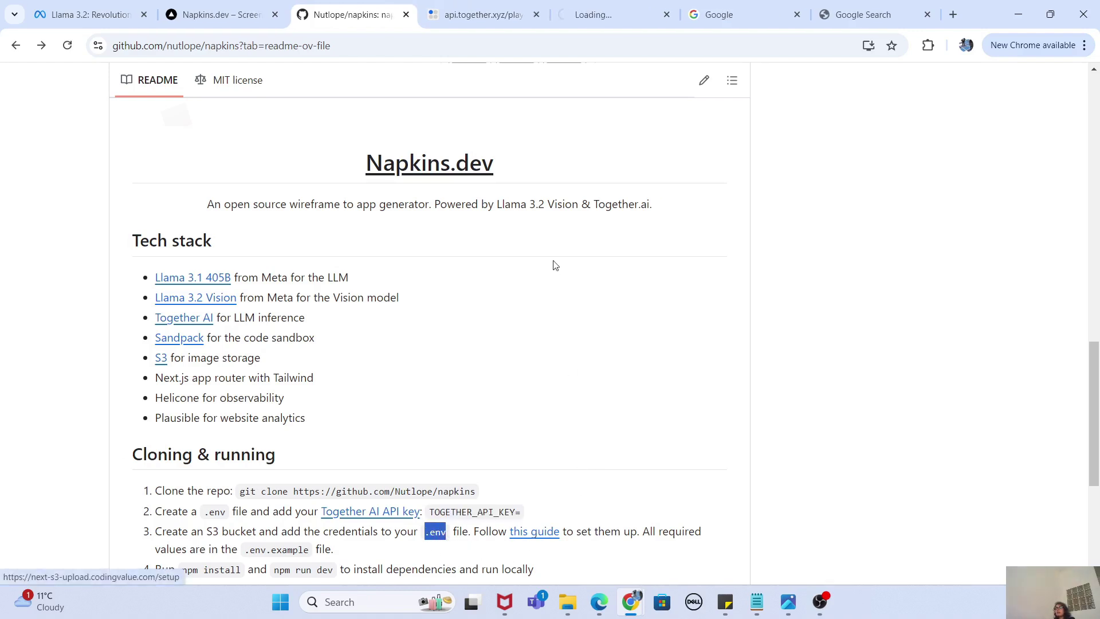
pyautogui.click(553, 17)
pyautogui.moveTo(554, 17); pyautogui.dragTo(516, 20)
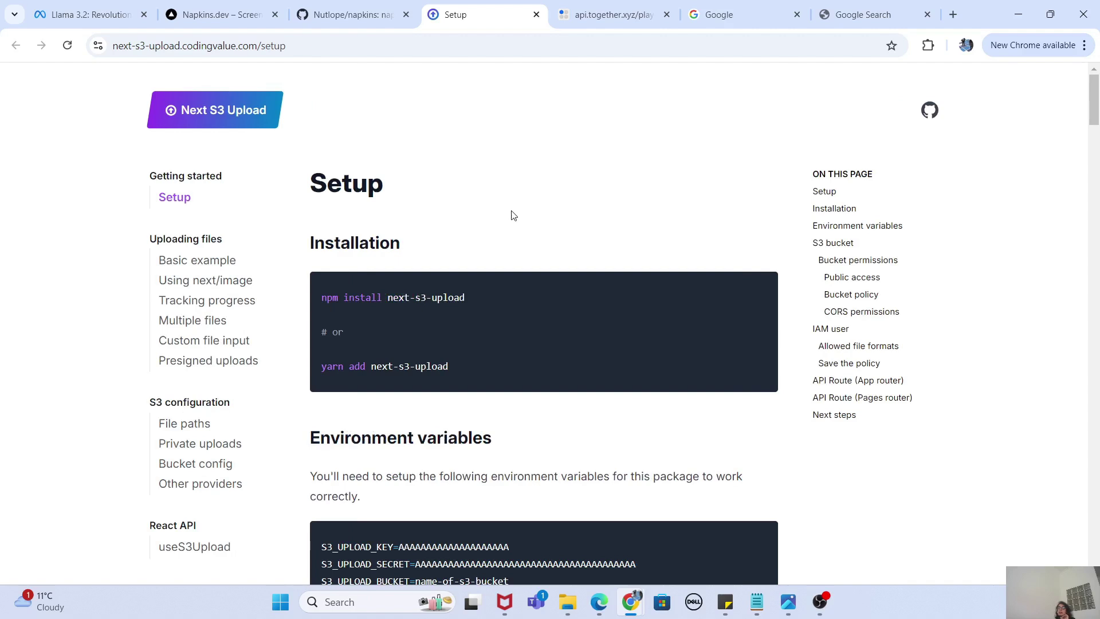
# Step: Review the npm install next-s3-upload command and the S3_UPLOAD environment variables in the Next S3 Upload setup guide
pyautogui.moveTo(464, 298); pyautogui.dragTo(331, 296)
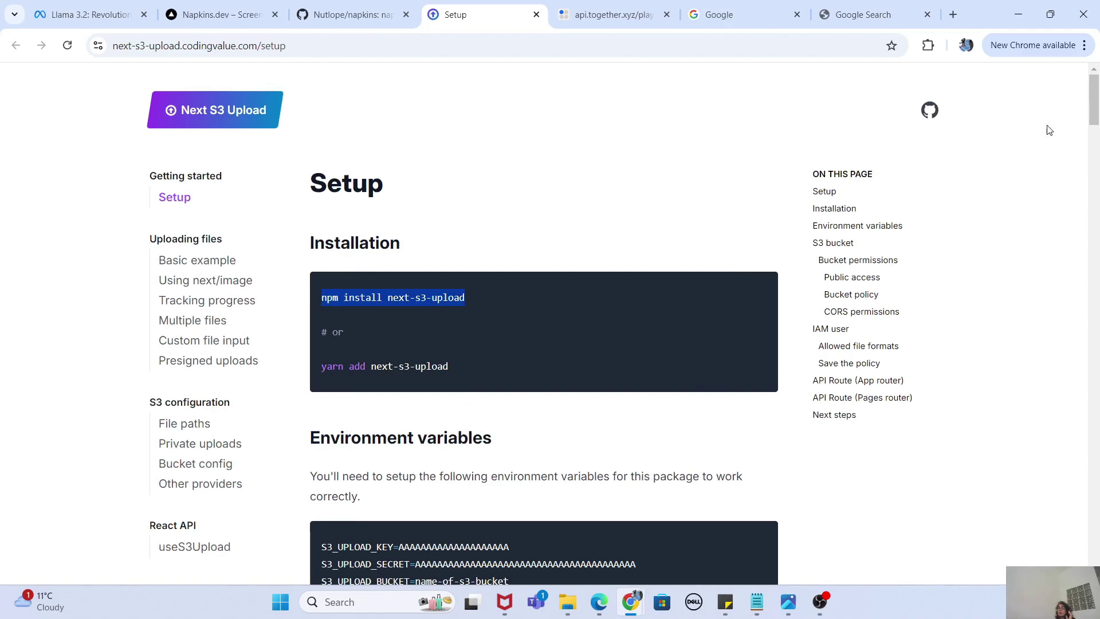
pyautogui.moveTo(1090, 118); pyautogui.dragTo(1088, 143)
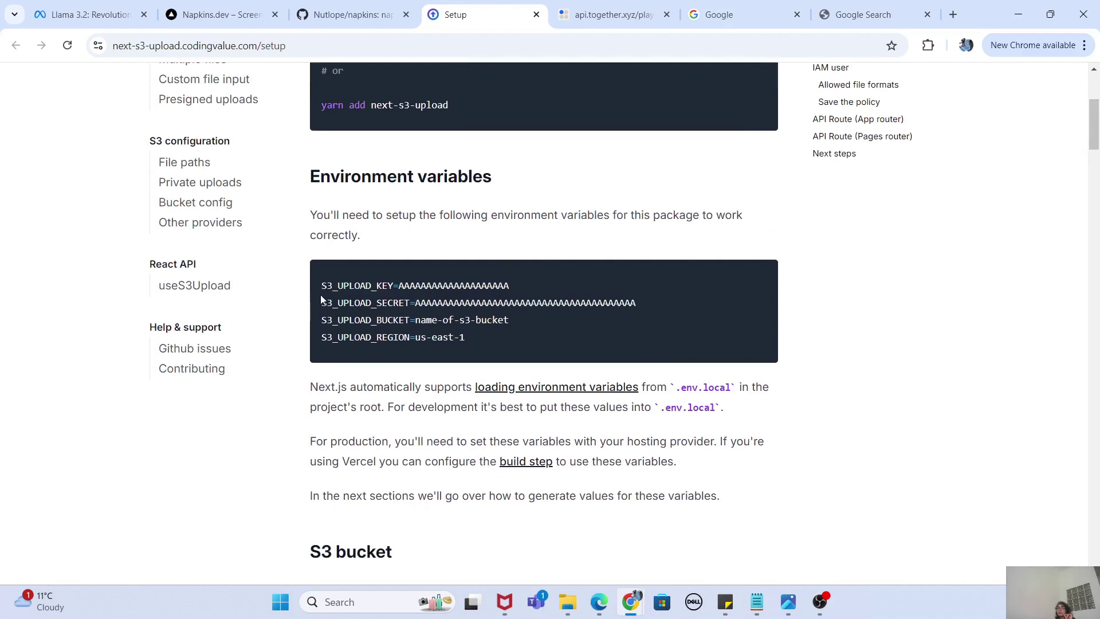
pyautogui.moveTo(322, 291); pyautogui.dragTo(513, 339)
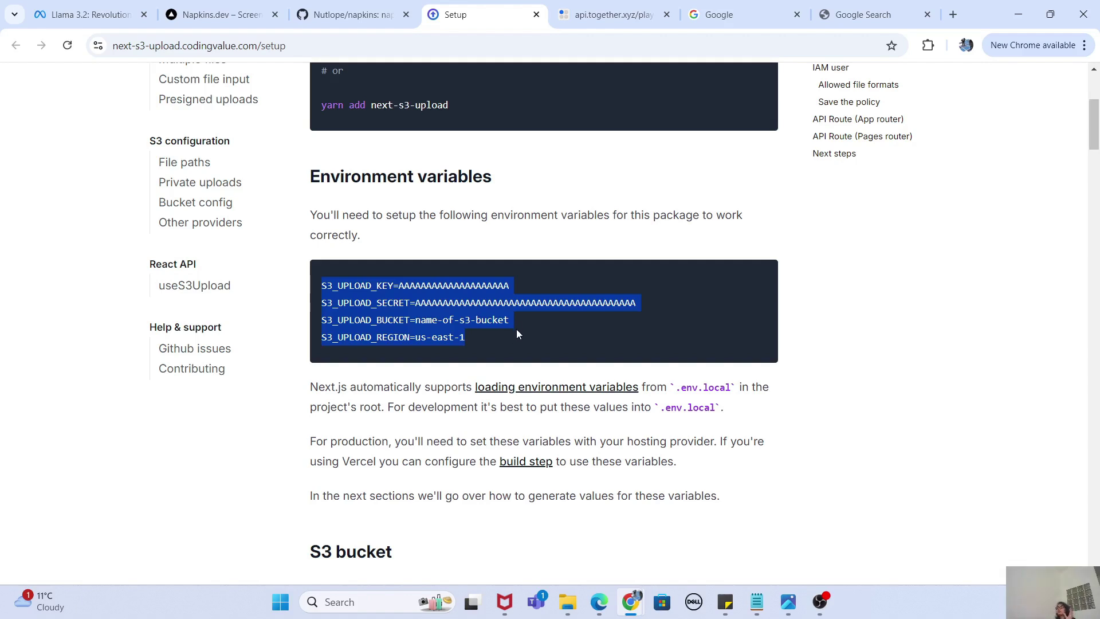
pyautogui.click(437, 298)
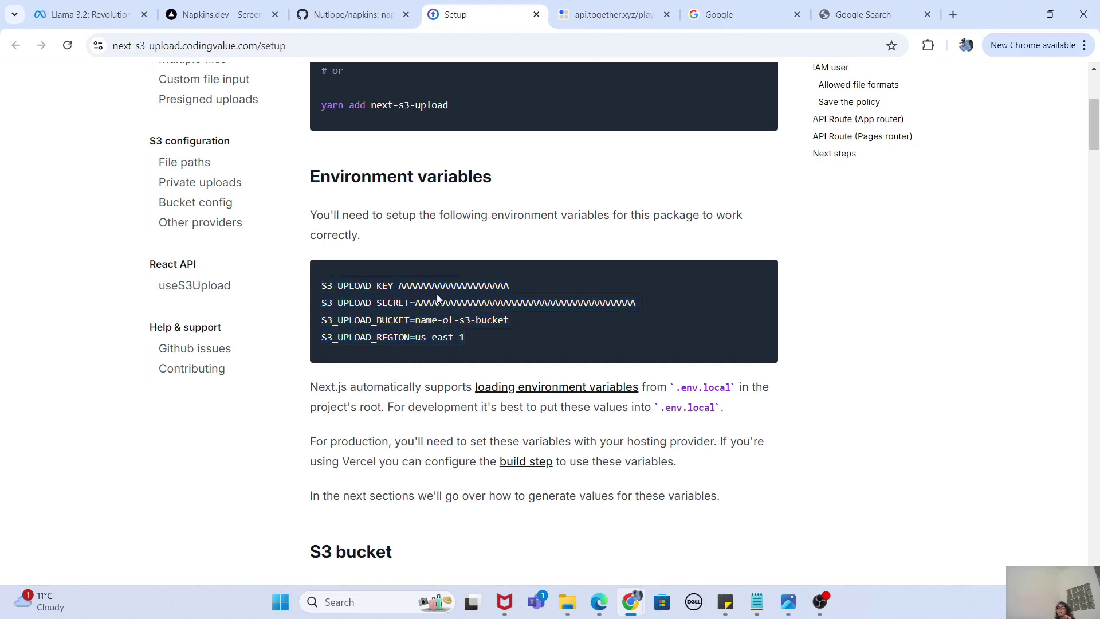
pyautogui.doubleClick(428, 286)
pyautogui.doubleClick(452, 304)
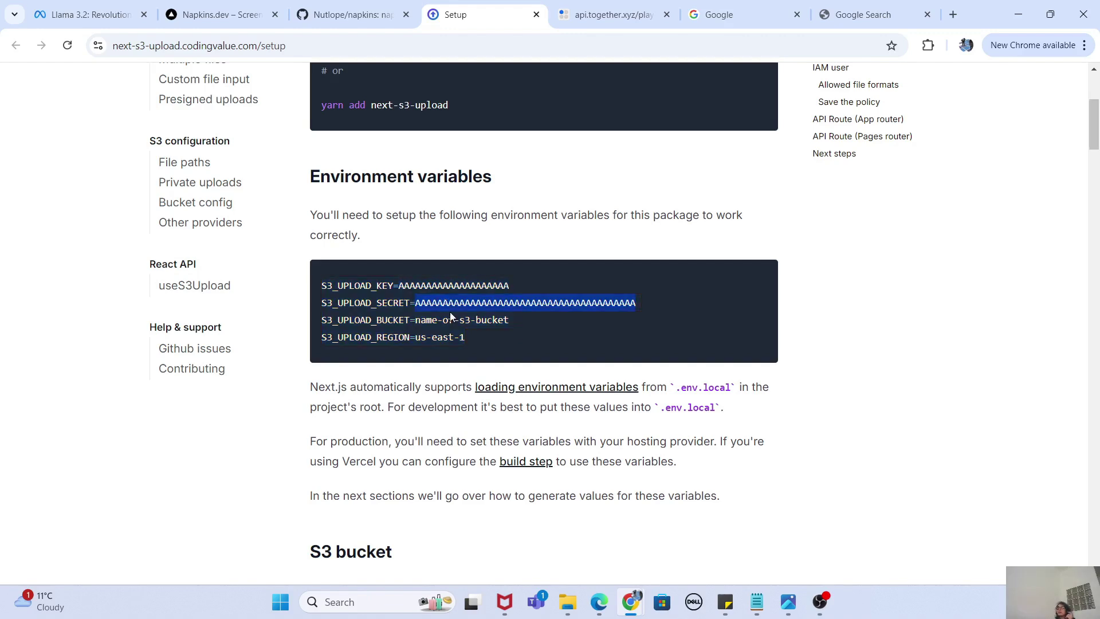
# Step: Return to the napkins README and review the npm install and npm run dev commands in the last setup instruction
pyautogui.click(331, 6)
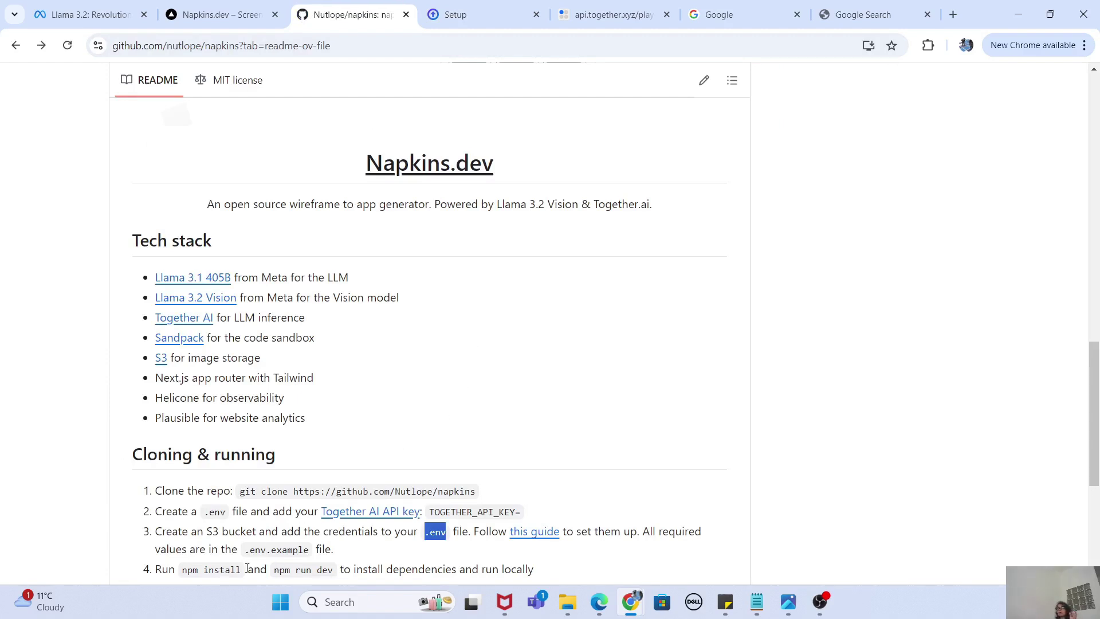
pyautogui.moveTo(181, 573); pyautogui.dragTo(329, 567)
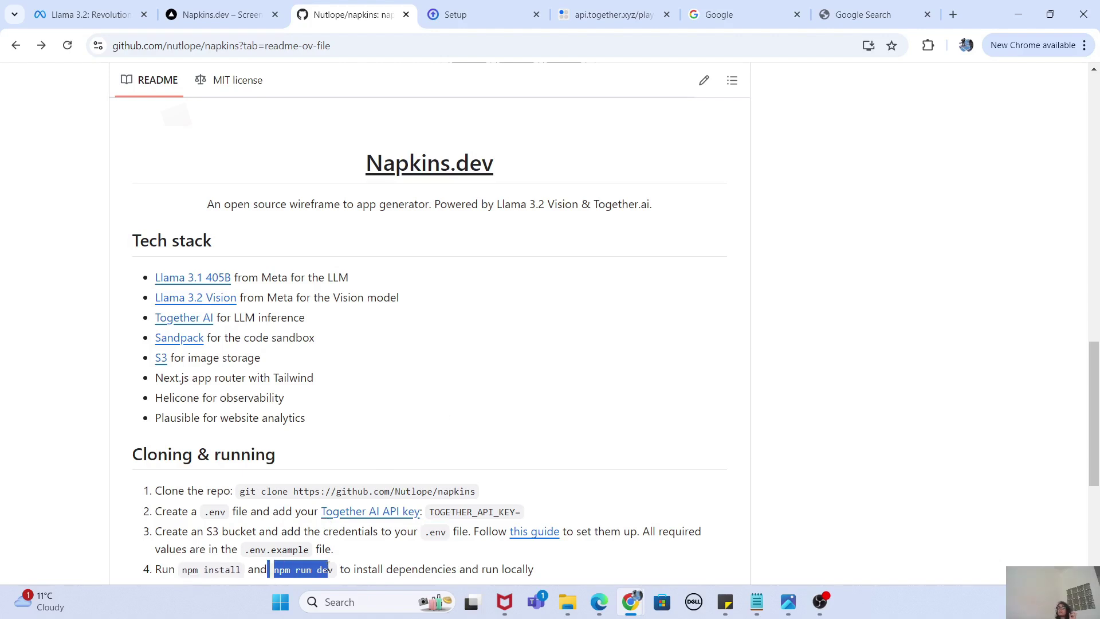
pyautogui.click(342, 568)
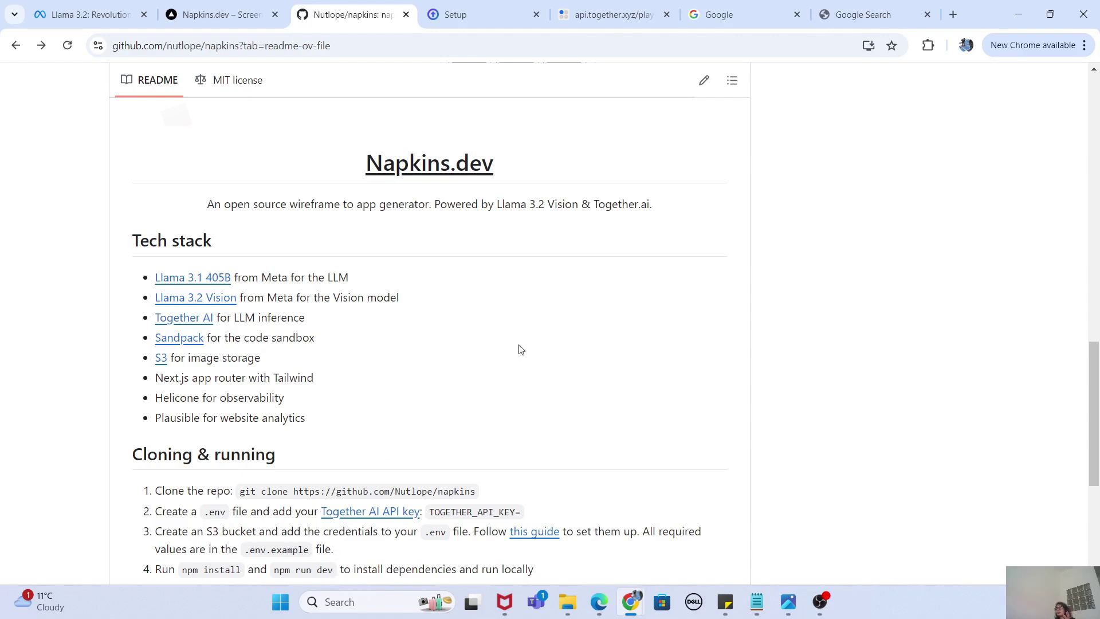
# Step: Revisit the generated app on Napkins.dev and return to the beginning of Meta's Llama 3.2 blog article
pyautogui.click(225, 17)
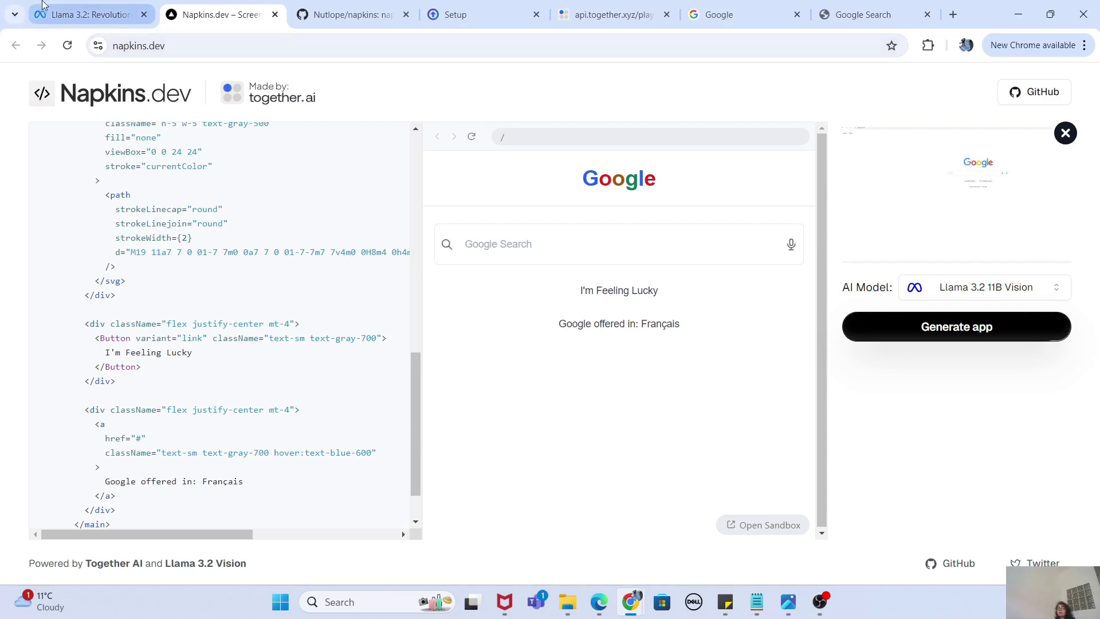
pyautogui.click(80, 14)
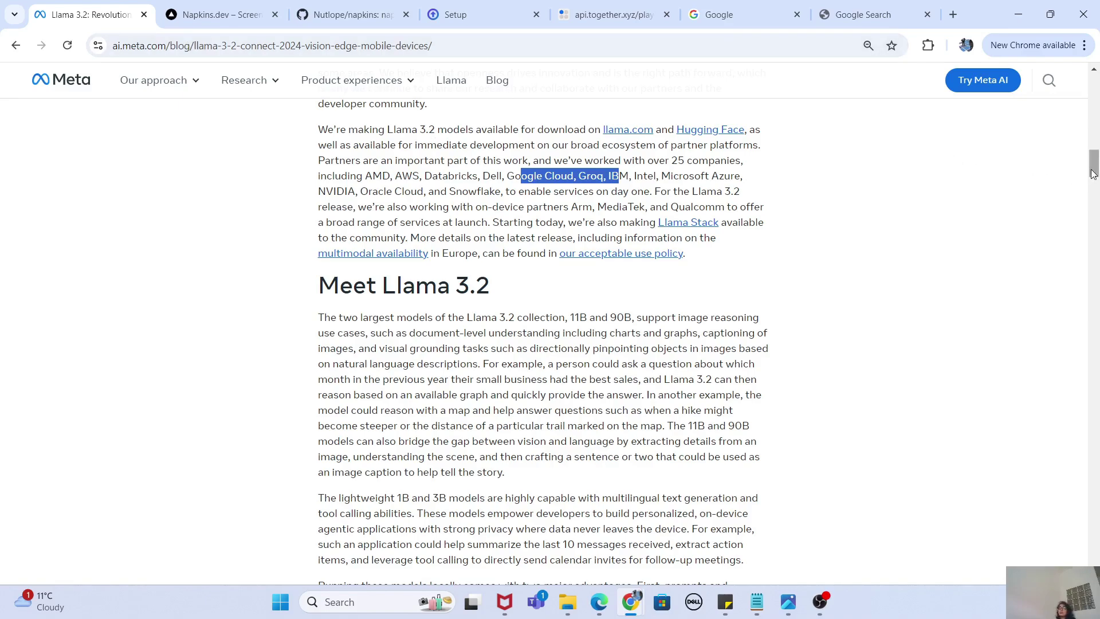
pyautogui.moveTo(1094, 172); pyautogui.dragTo(1094, 94)
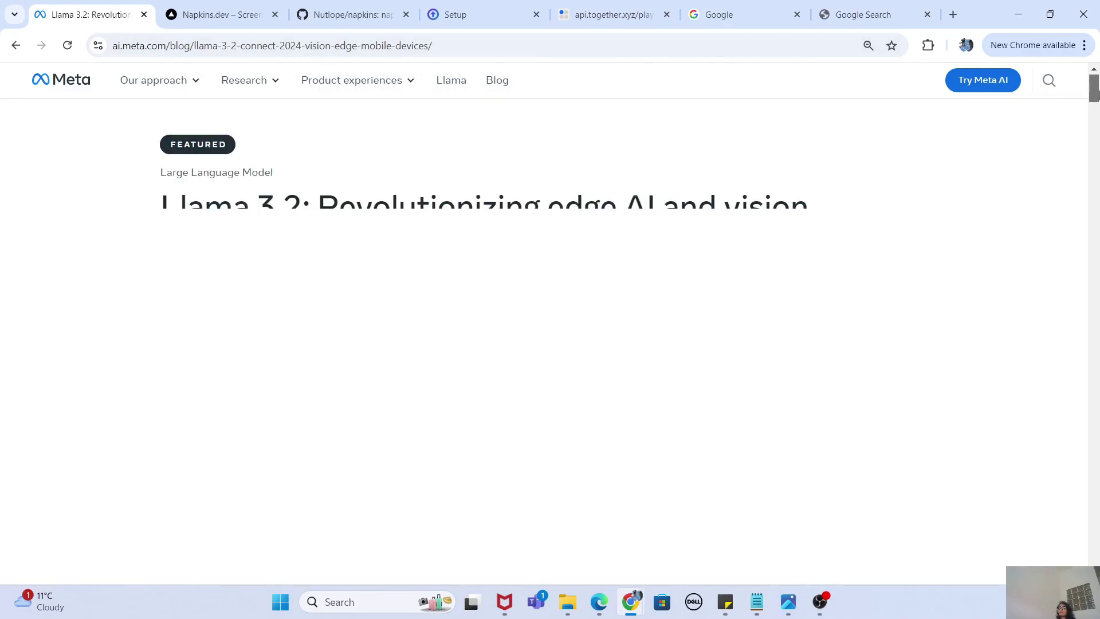